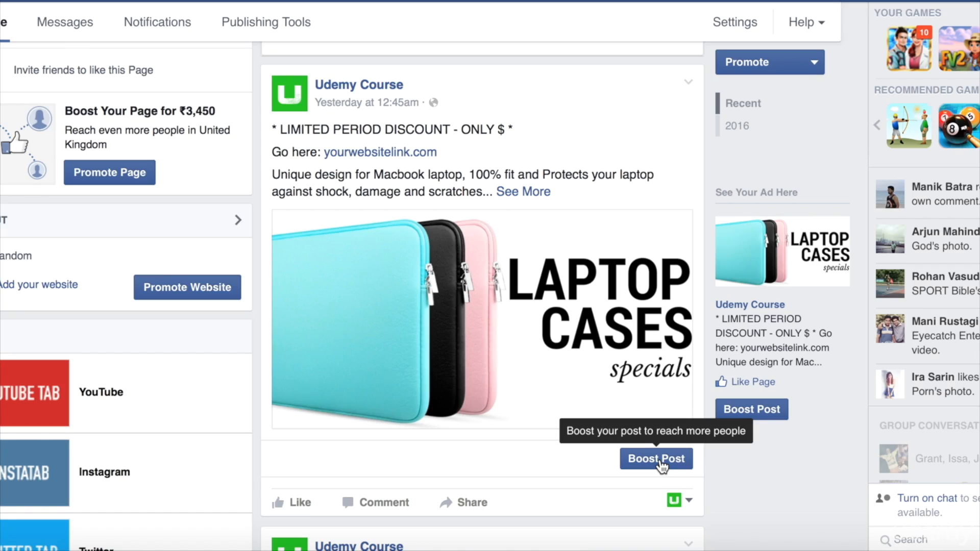
Step: Review the audience, budget and duration settings for boosting the laptop cases post, and close them without boosting
{"action": "left_click", "coordinate": [660, 460]}
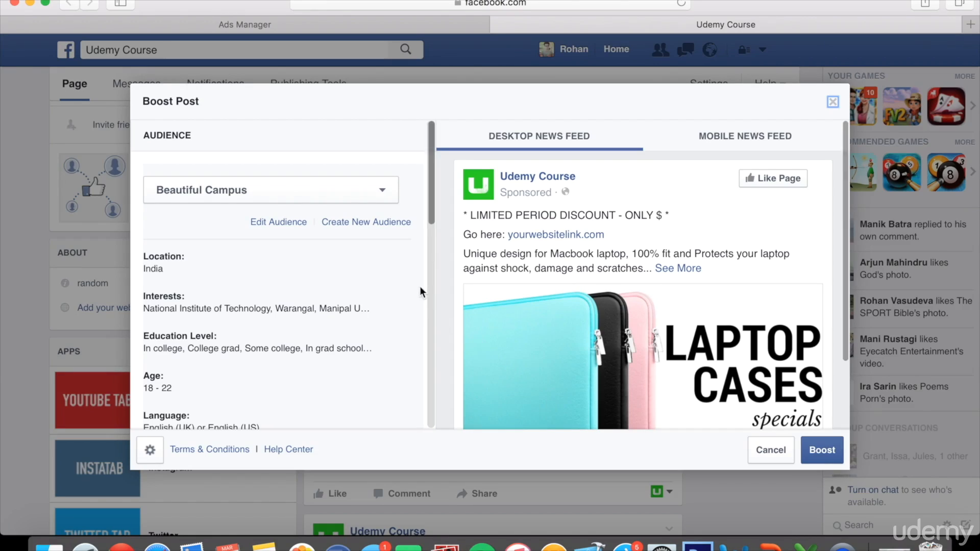
{"action": "scroll", "coordinate": [528, 317], "scroll_direction": "down", "scroll_amount": 3}
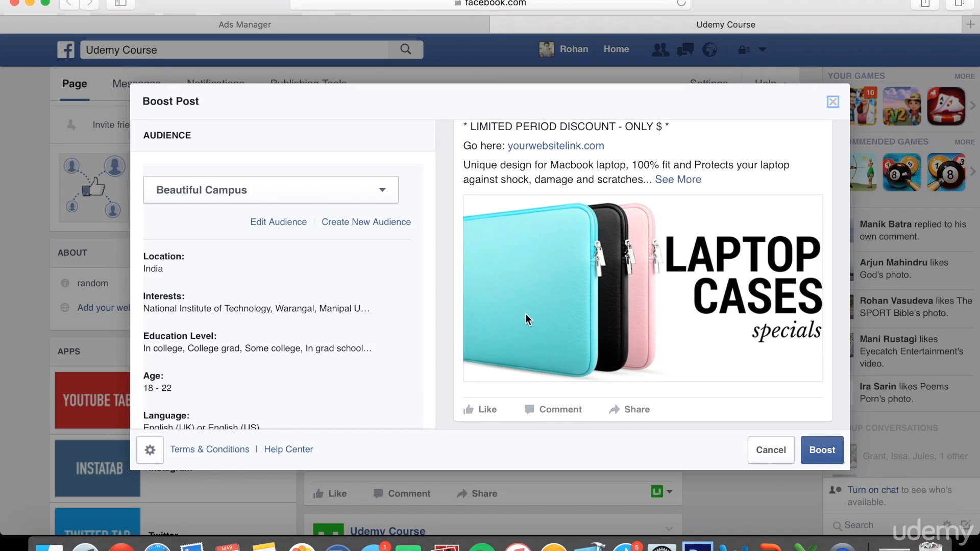
{"action": "scroll", "coordinate": [345, 335], "scroll_direction": "down", "scroll_amount": 10}
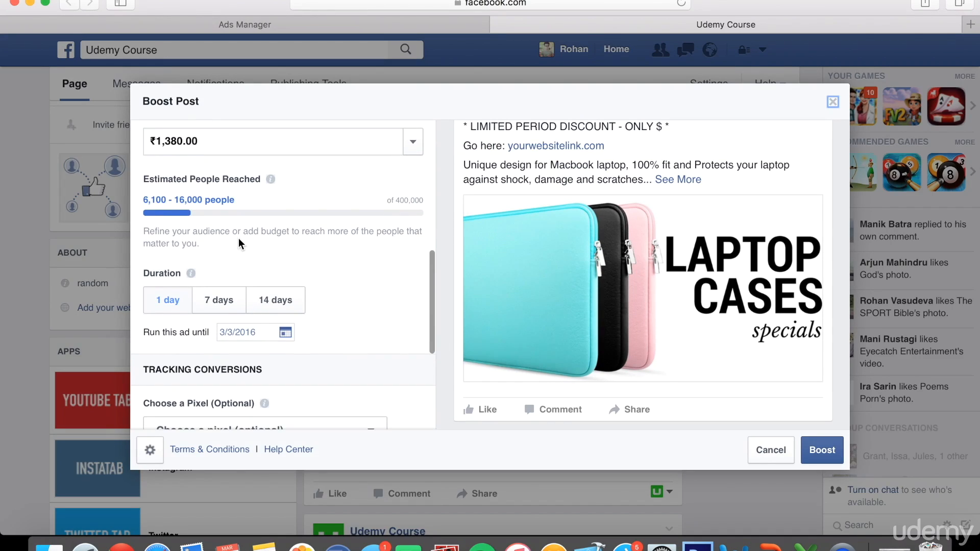
{"action": "scroll", "coordinate": [193, 148], "scroll_direction": "up", "scroll_amount": 2}
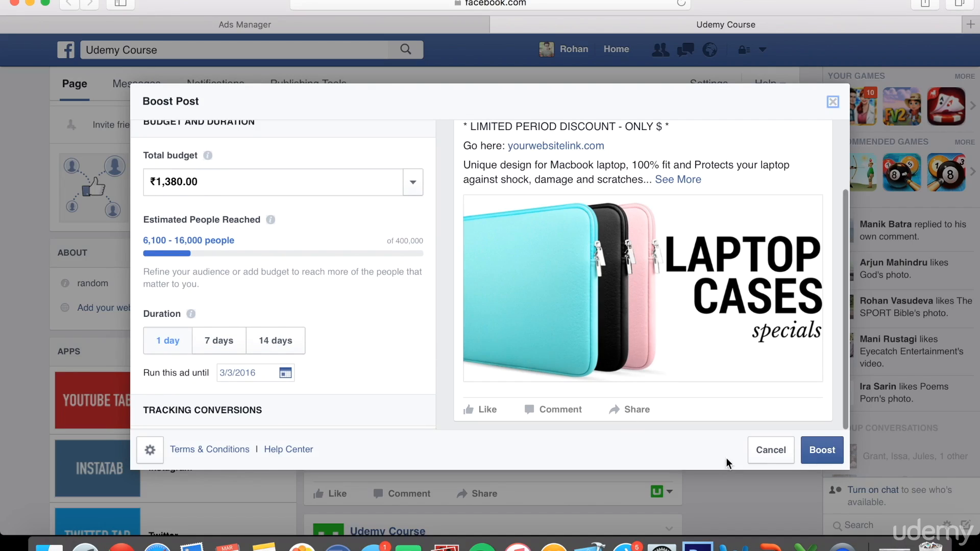
{"action": "left_click", "coordinate": [766, 447]}
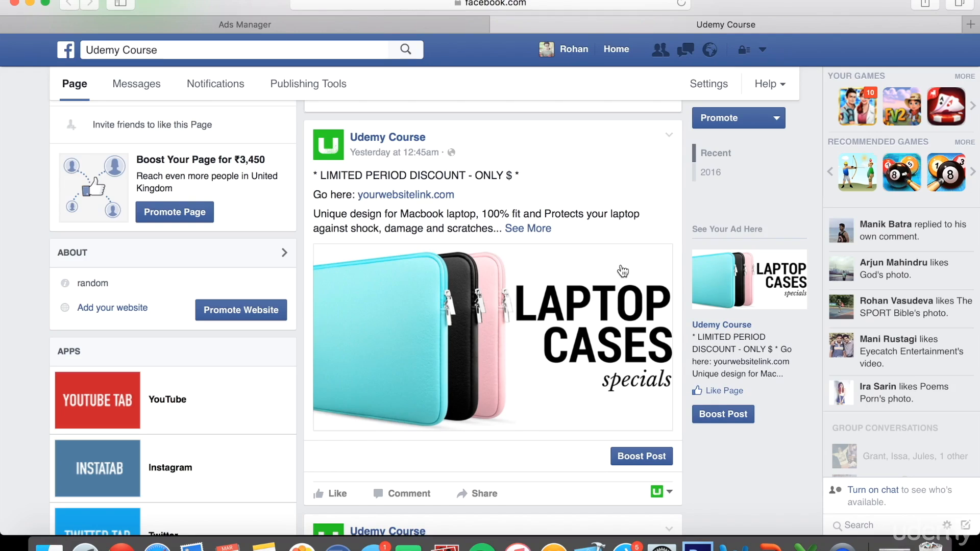
Step: Switch to the open Ads Manager page and look through the available campaign objectives
{"action": "left_click", "coordinate": [445, 32]}
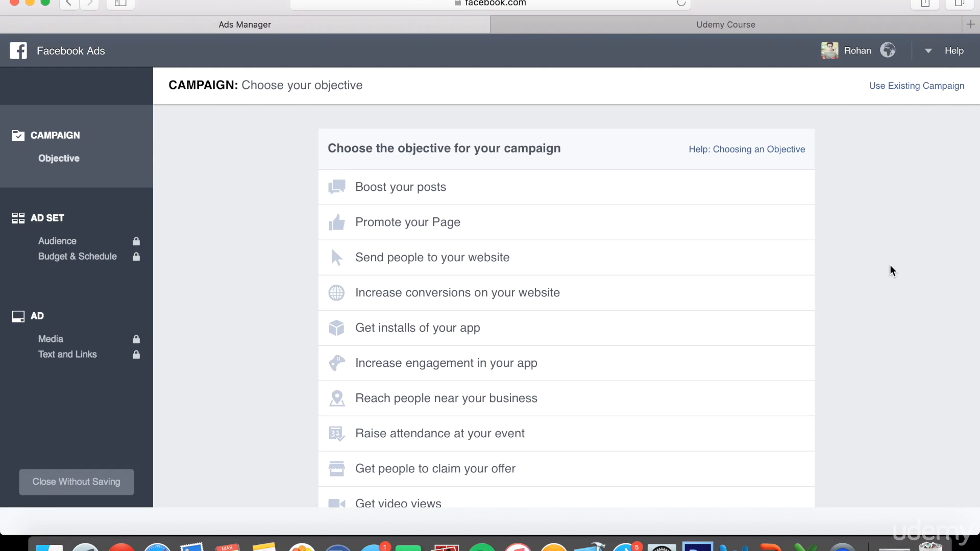
{"action": "scroll", "coordinate": [892, 270], "scroll_direction": "down", "scroll_amount": 2}
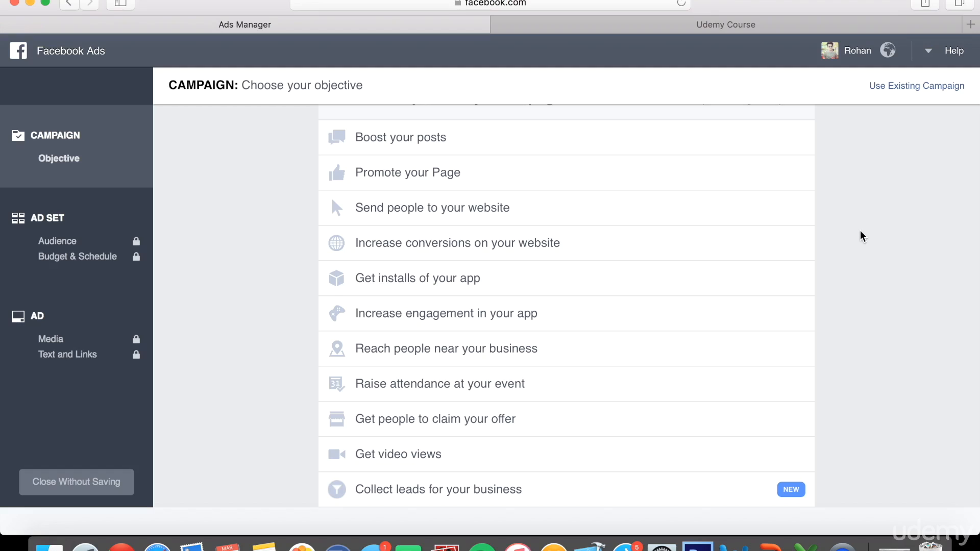
{"action": "scroll", "coordinate": [863, 235], "scroll_direction": "up", "scroll_amount": 2}
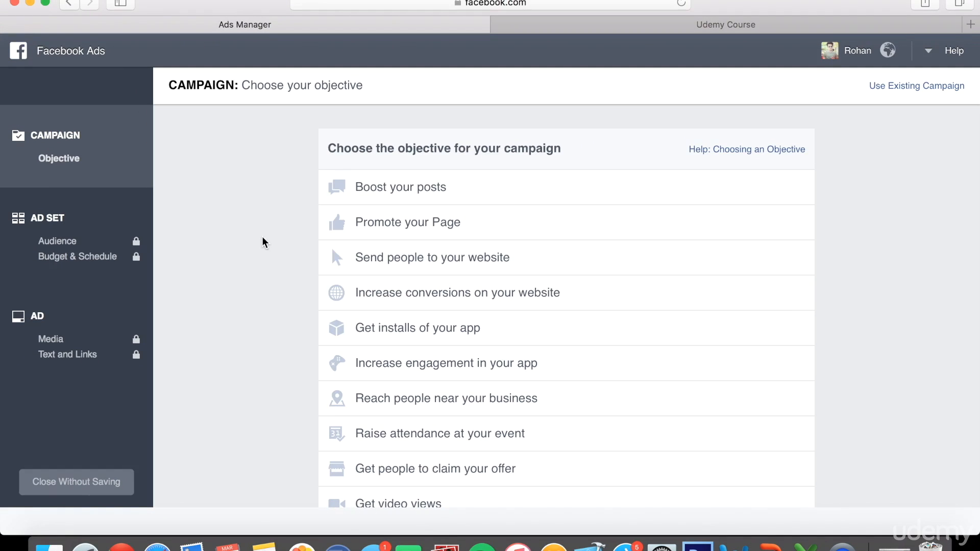
{"action": "scroll", "coordinate": [264, 241], "scroll_direction": "down", "scroll_amount": 2}
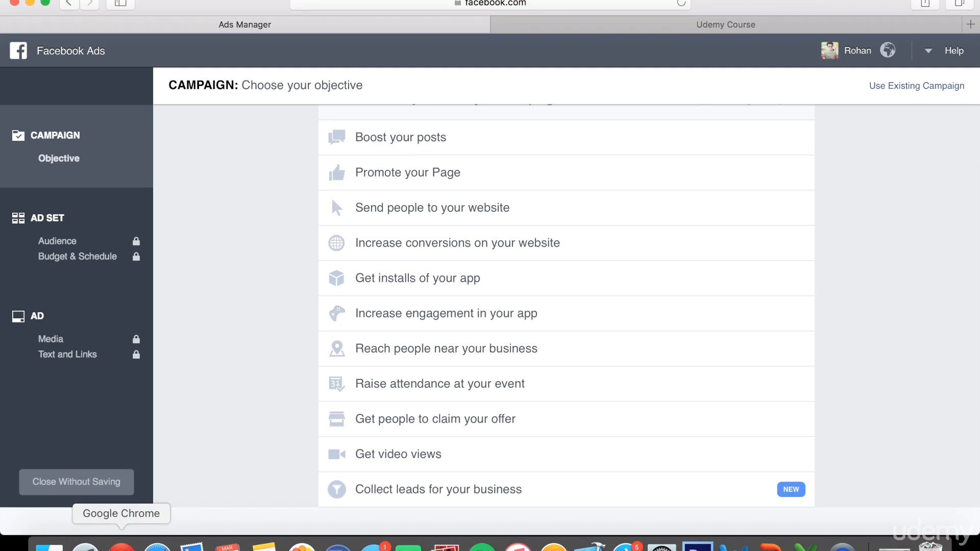
Step: Switch to Power Editor in Google Chrome and download the ad account's campaign data
{"action": "left_click", "coordinate": [122, 545]}
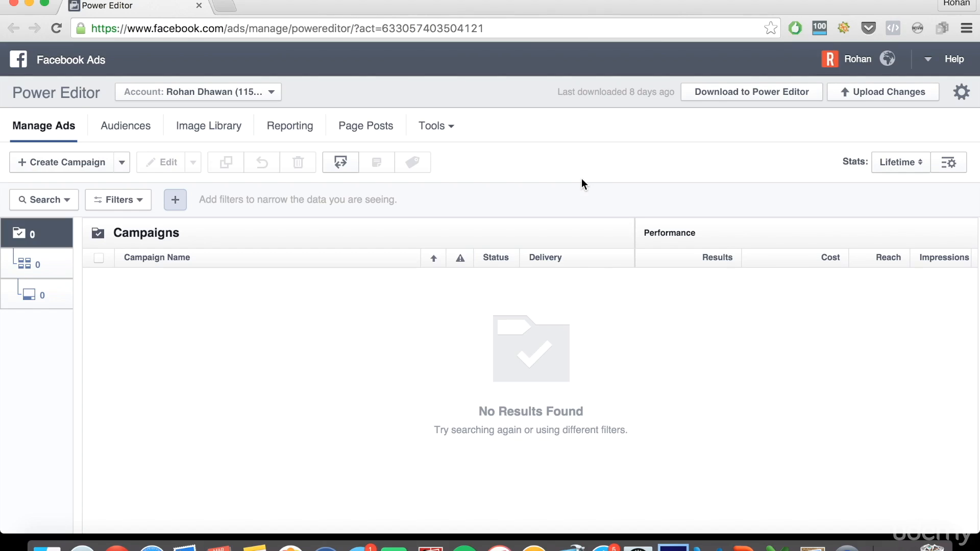
{"action": "left_click", "coordinate": [743, 94]}
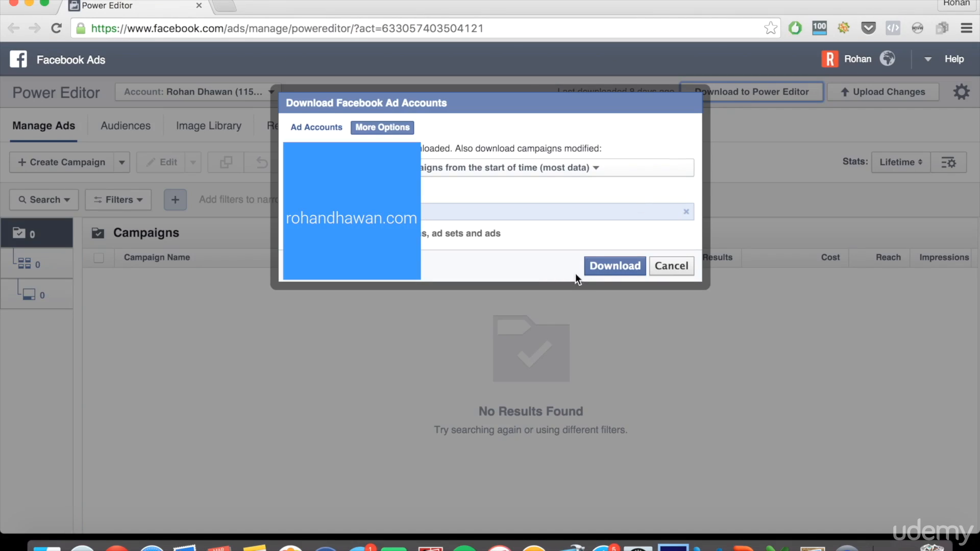
{"action": "left_click", "coordinate": [617, 266]}
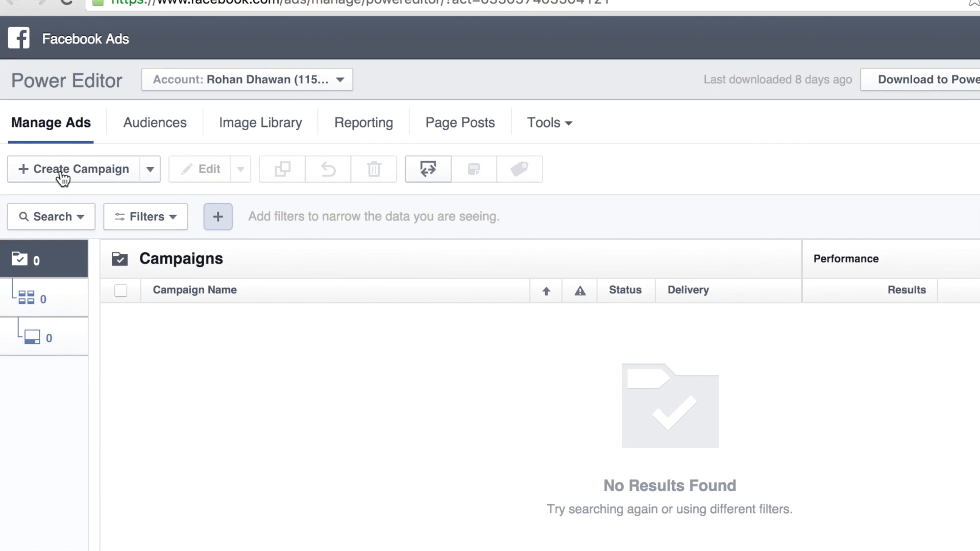
Step: Start a new campaign named "Test 1" with Auction as the buying type
{"action": "left_click", "coordinate": [79, 177]}
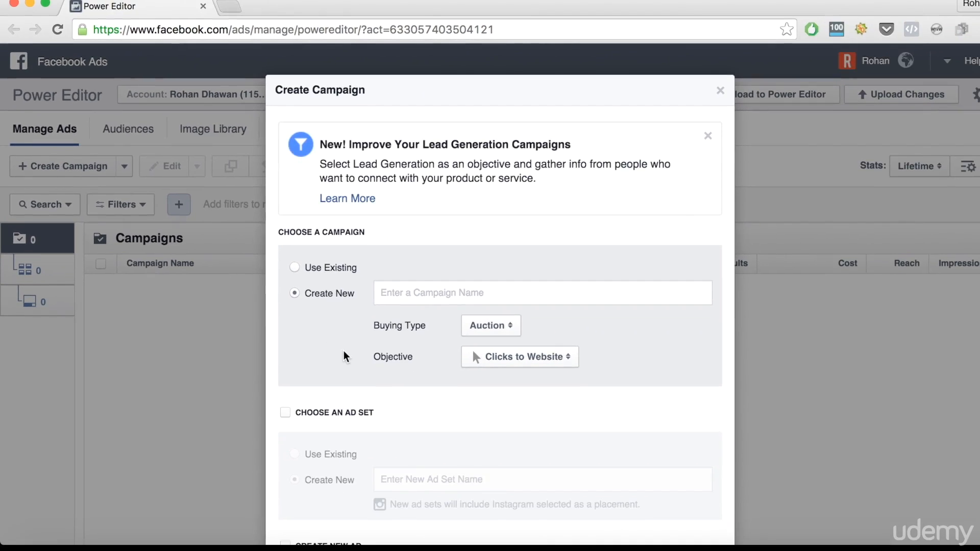
{"action": "scroll", "coordinate": [339, 345], "scroll_direction": "down", "scroll_amount": 2}
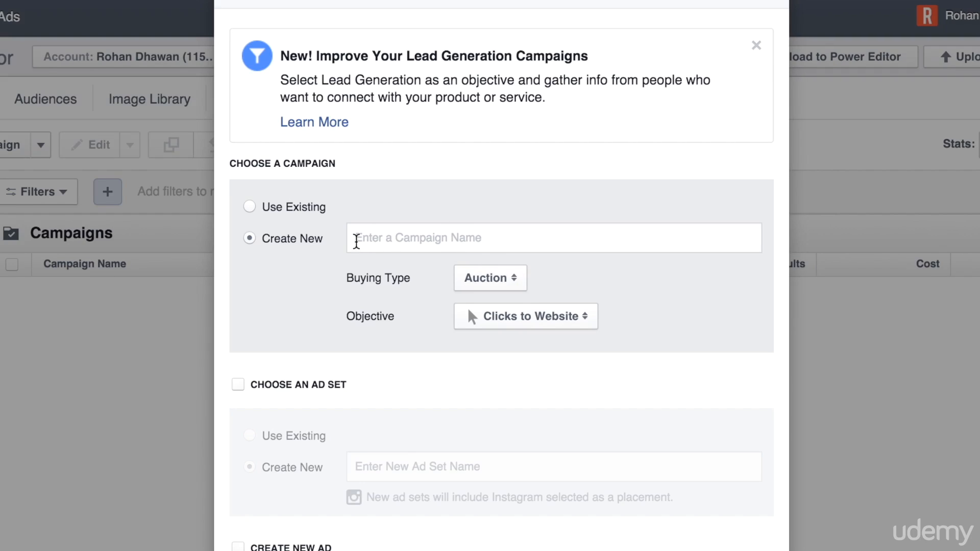
{"action": "type", "text": "Test 1"}
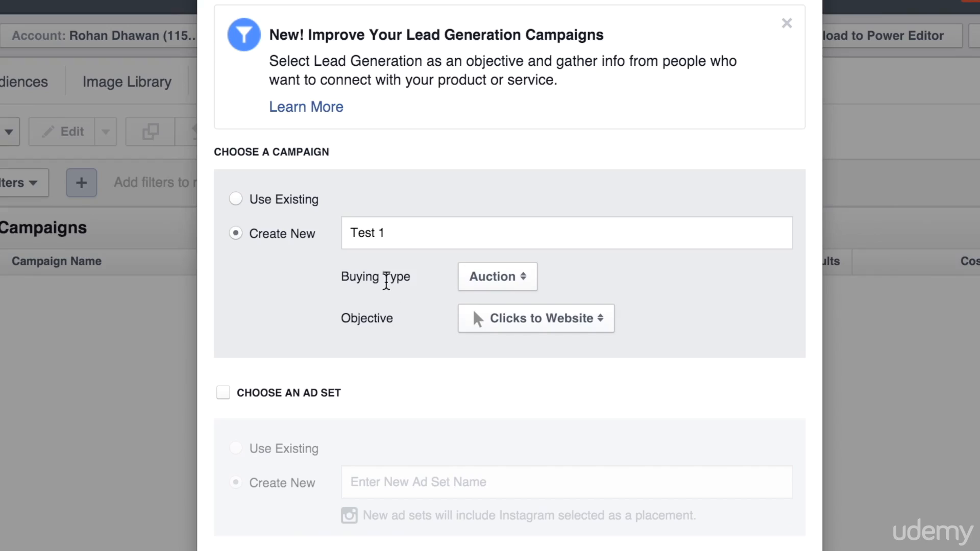
{"action": "left_click", "coordinate": [462, 277]}
{"action": "mouse_move", "coordinate": [473, 286]}
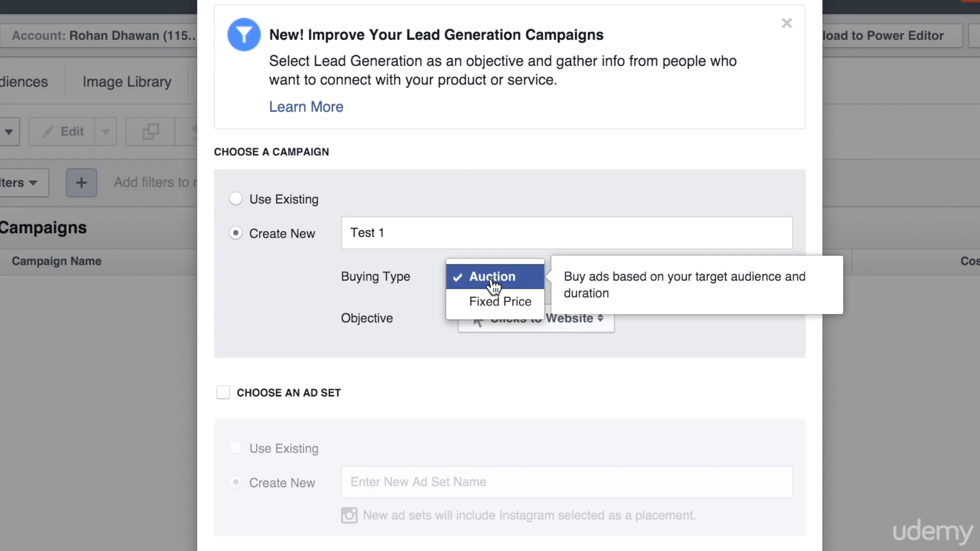
{"action": "left_click", "coordinate": [488, 287]}
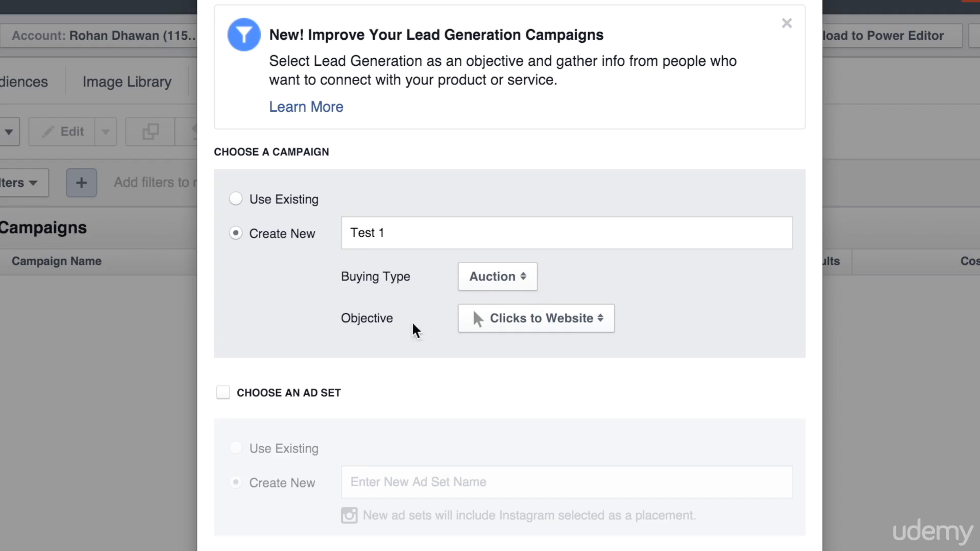
Step: Set the campaign's objective to Website Conversions
{"action": "left_click", "coordinate": [466, 331]}
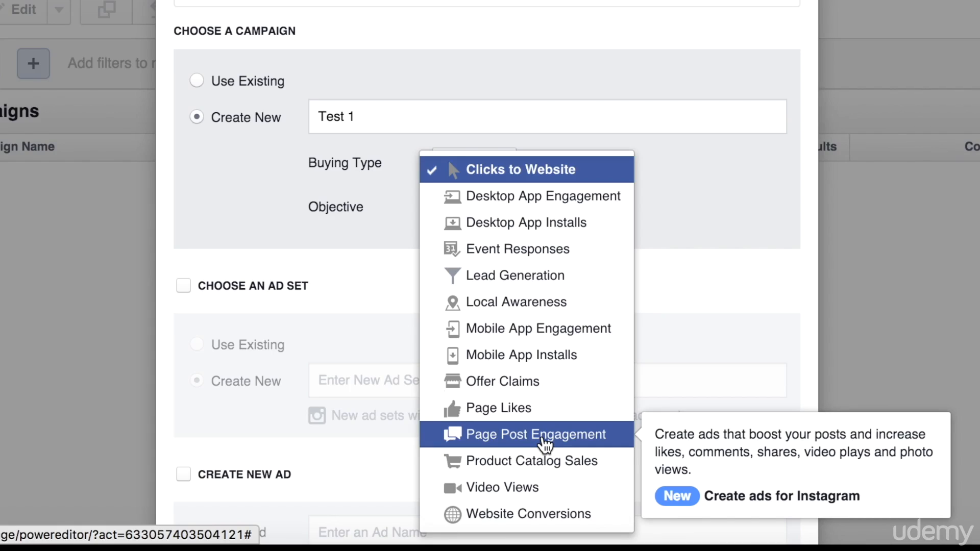
{"action": "left_click", "coordinate": [718, 394]}
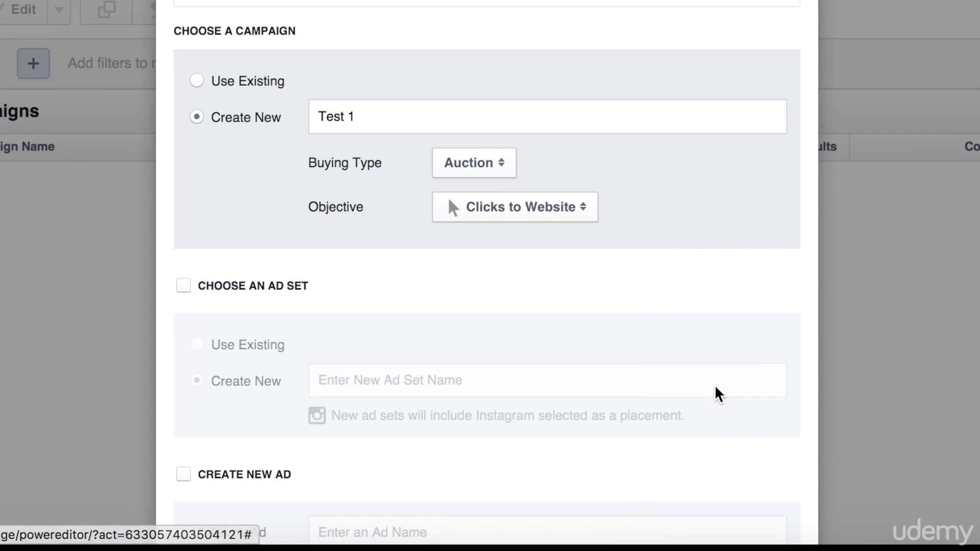
{"action": "left_click", "coordinate": [556, 210]}
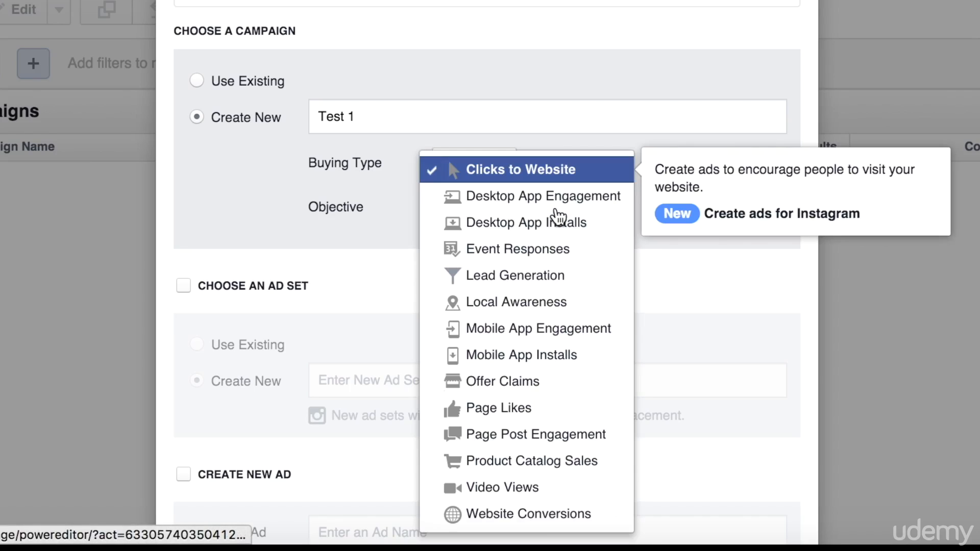
{"action": "left_click", "coordinate": [542, 528]}
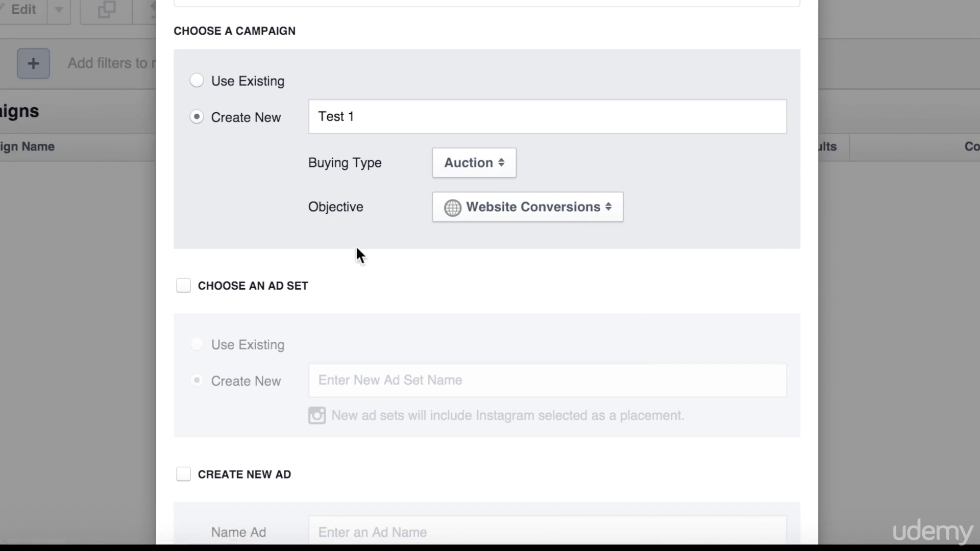
Step: Include a new ad set named "1" in the campaign
{"action": "scroll", "coordinate": [308, 289], "scroll_direction": "down", "scroll_amount": 3}
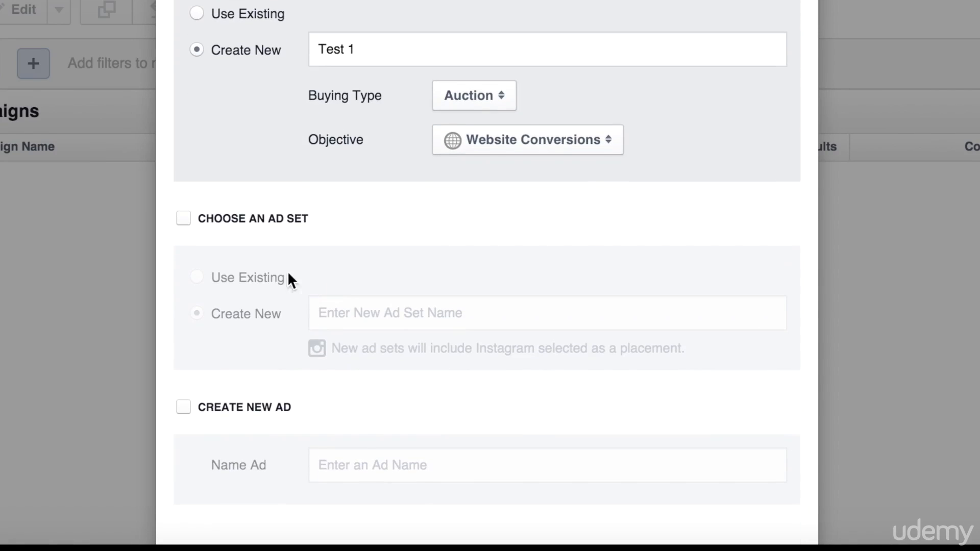
{"action": "left_click", "coordinate": [256, 220]}
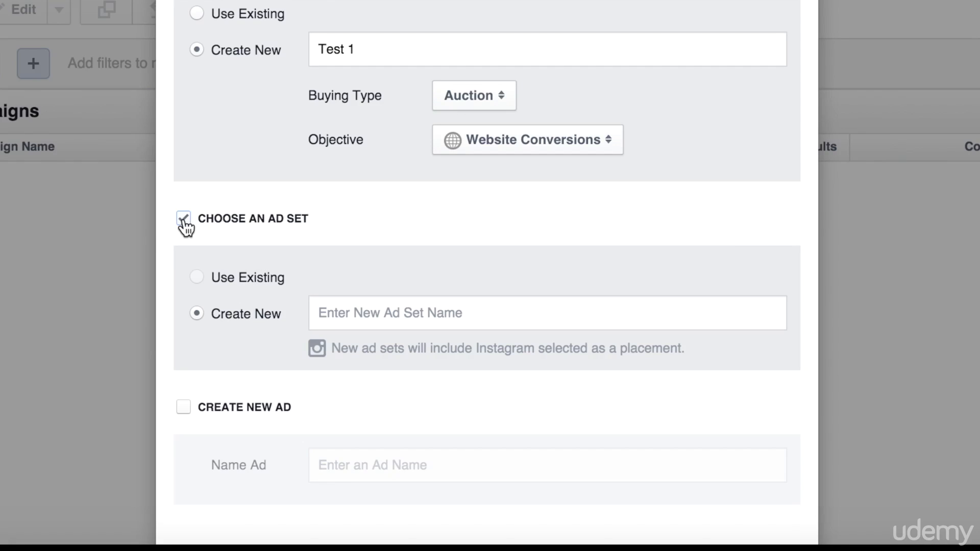
{"action": "left_click", "coordinate": [341, 313]}
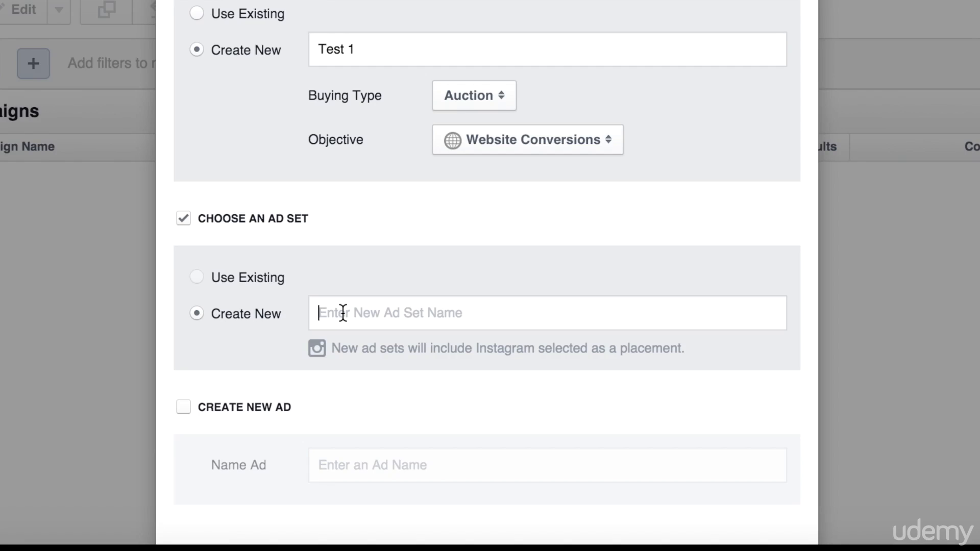
{"action": "type", "text": "1"}
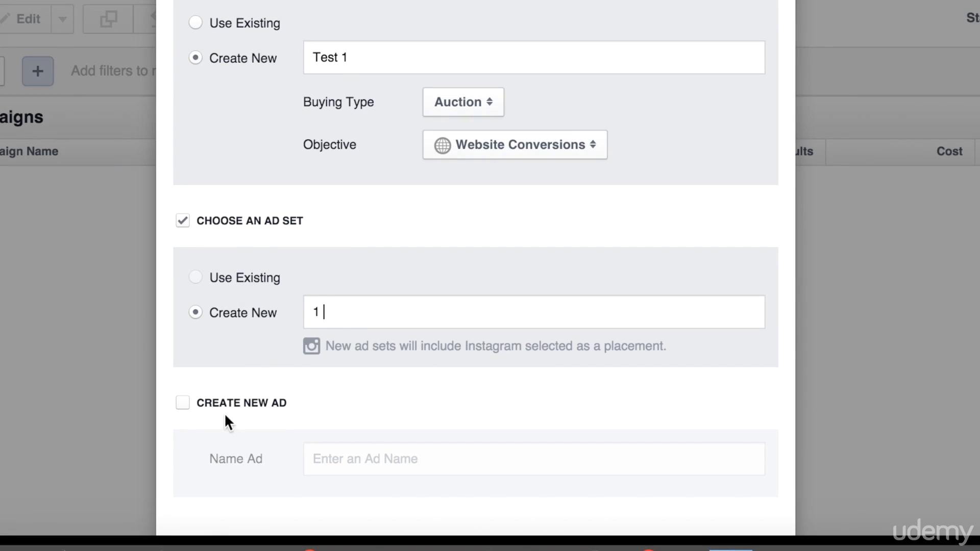
Step: Include a new ad named "1" and create the campaign together with its ad set and ad
{"action": "scroll", "coordinate": [191, 402], "scroll_direction": "down", "scroll_amount": 2}
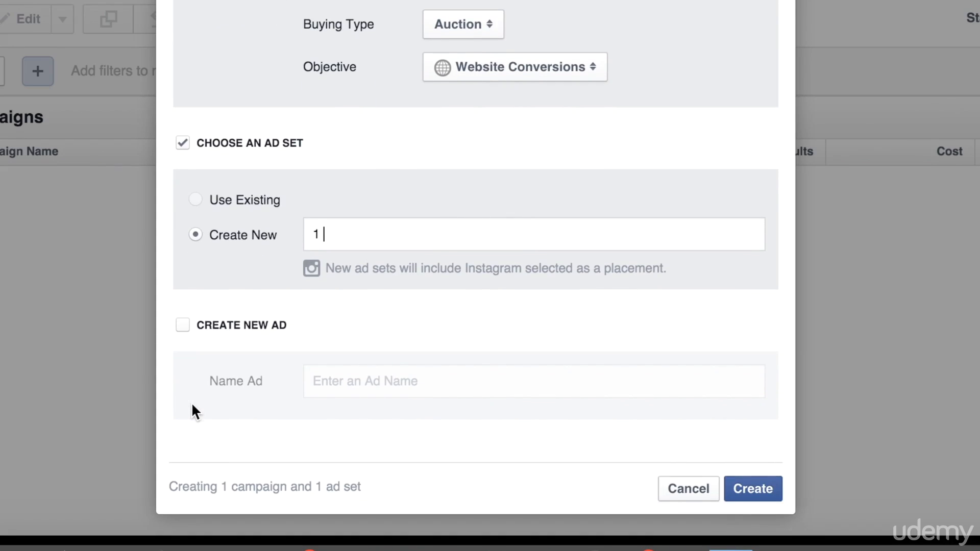
{"action": "left_click", "coordinate": [183, 326]}
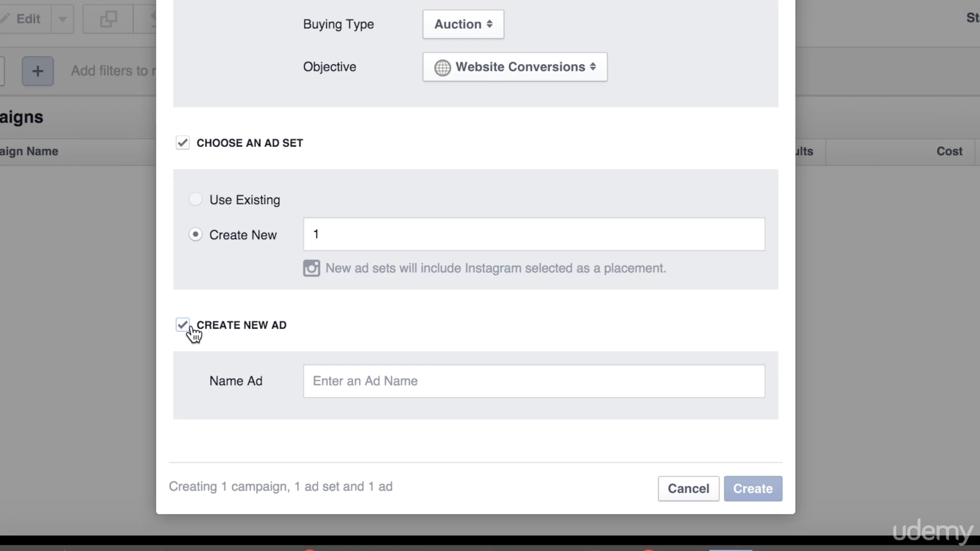
{"action": "type", "text": "1"}
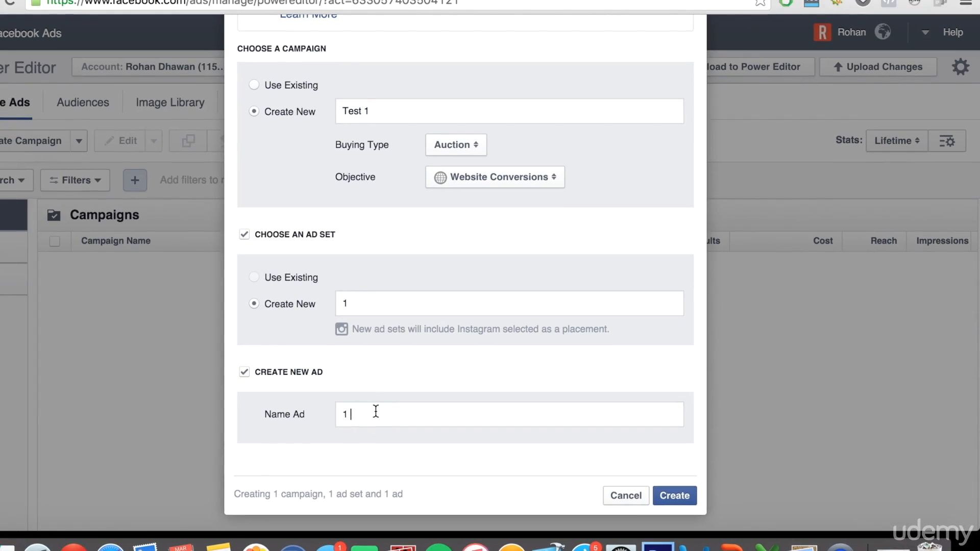
{"action": "scroll", "coordinate": [422, 181], "scroll_direction": "up", "scroll_amount": 5}
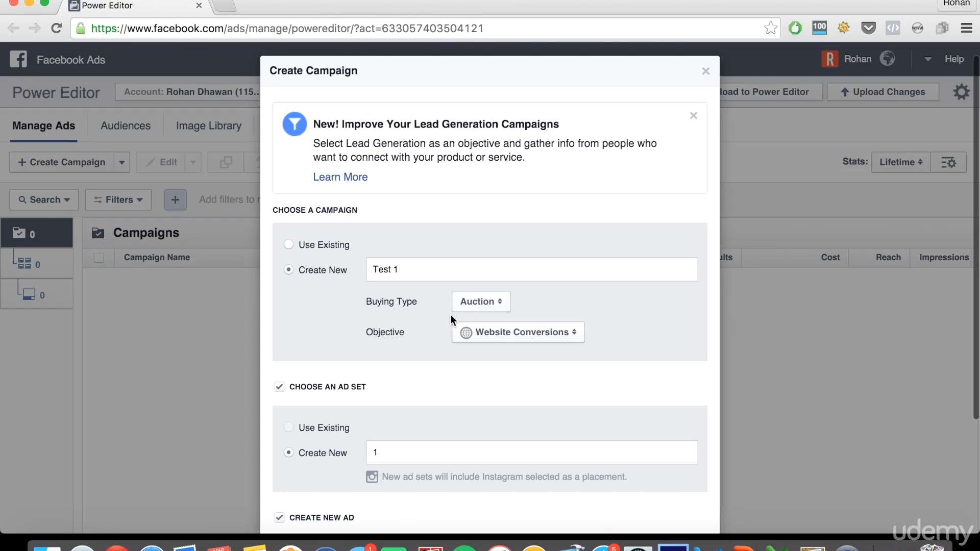
{"action": "scroll", "coordinate": [451, 315], "scroll_direction": "down", "scroll_amount": 5}
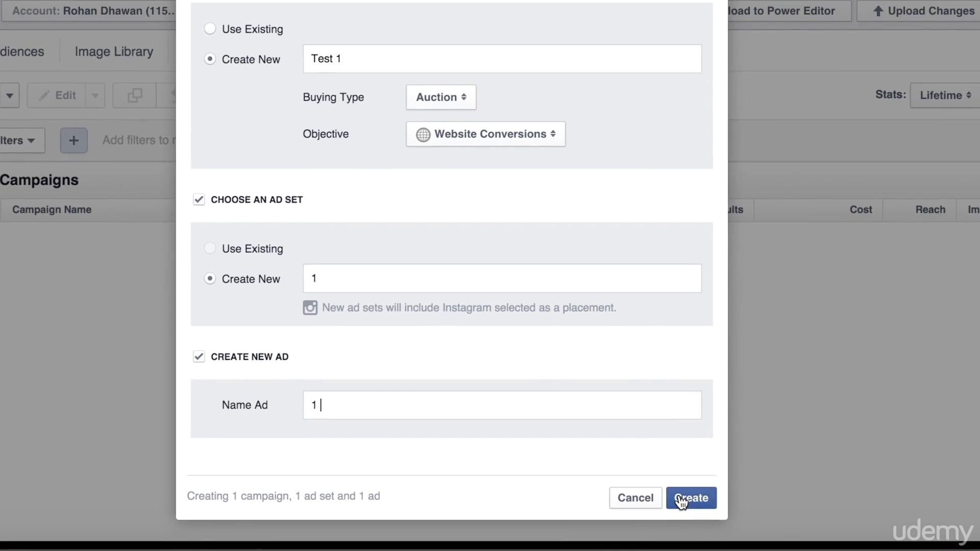
{"action": "left_click", "coordinate": [681, 497]}
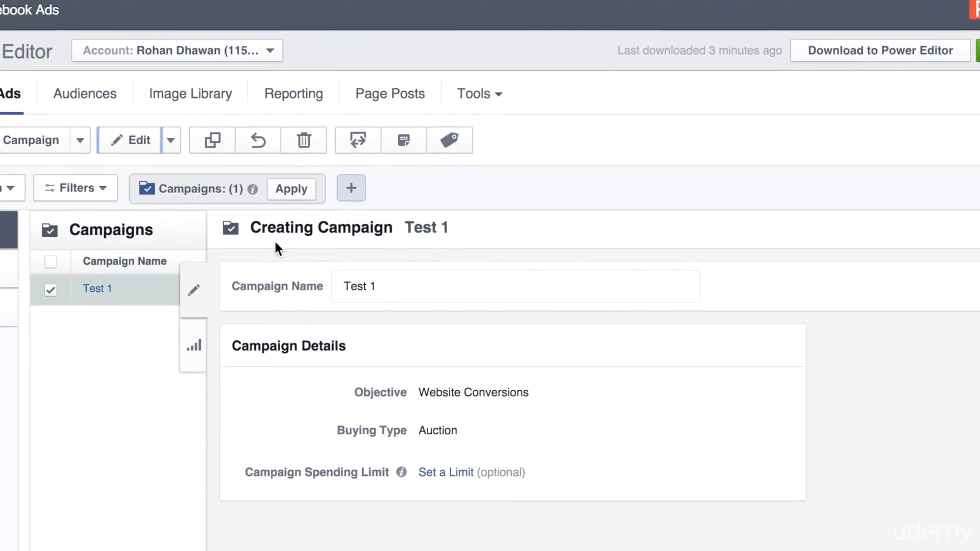
Step: Filter by the Test 1 campaign and open its ad set's conversion, budget and schedule settings
{"action": "left_click", "coordinate": [291, 189]}
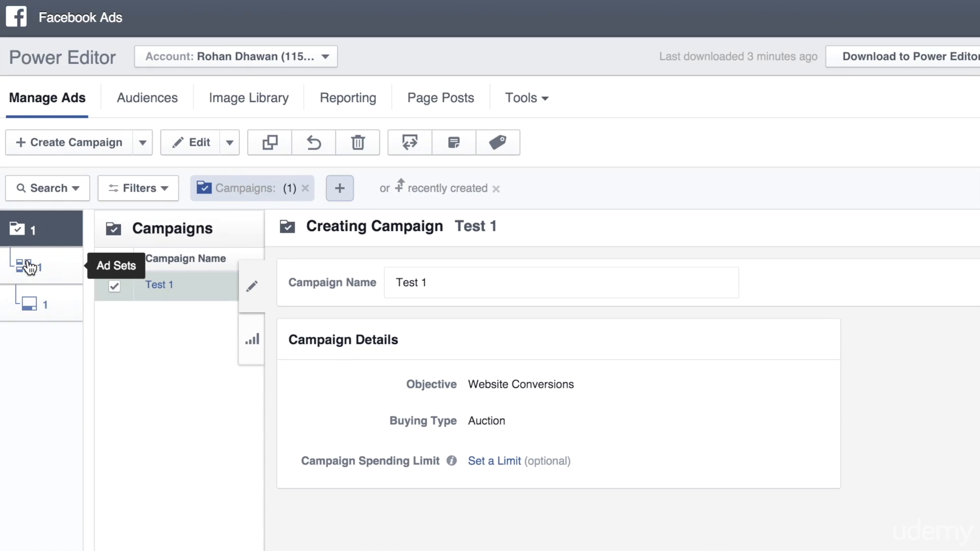
{"action": "left_click", "coordinate": [31, 267]}
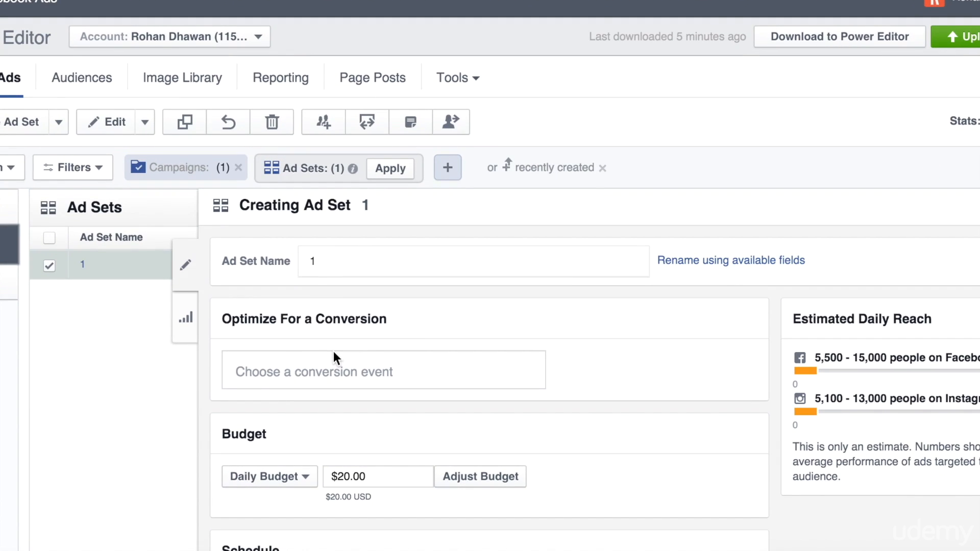
{"action": "scroll", "coordinate": [334, 353], "scroll_direction": "down", "scroll_amount": 2}
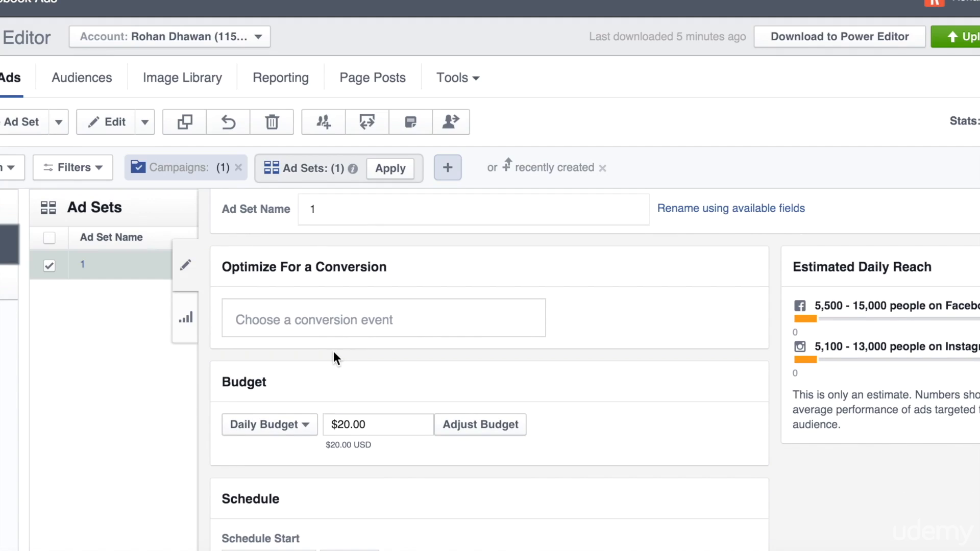
{"action": "scroll", "coordinate": [333, 353], "scroll_direction": "down", "scroll_amount": 1}
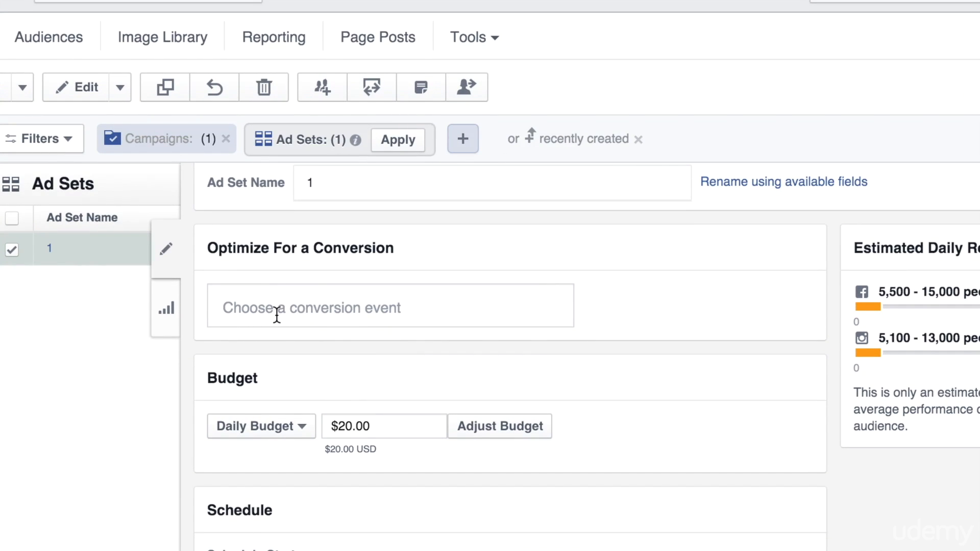
Step: Look over the ad set's conversion event, daily budget and schedule settings
{"action": "scroll", "coordinate": [277, 314], "scroll_direction": "down", "scroll_amount": 1}
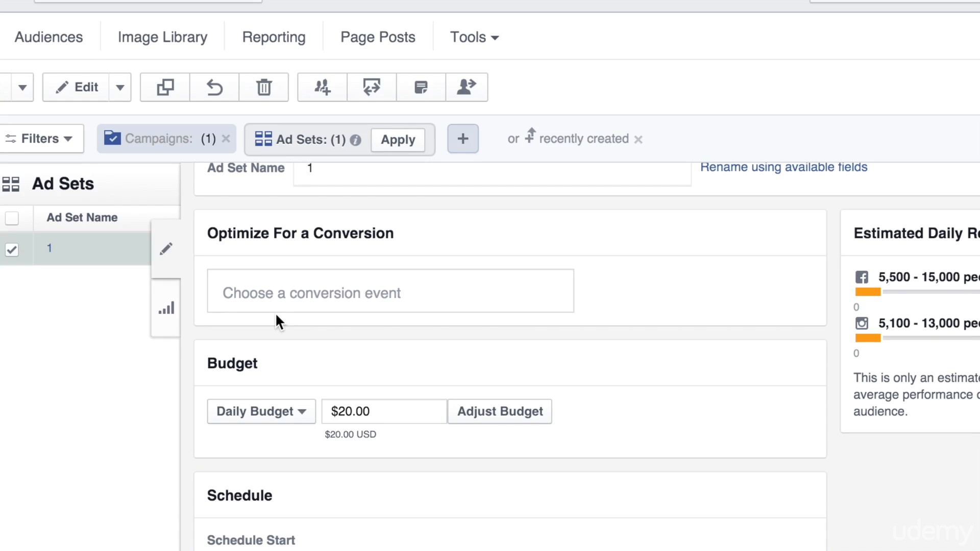
{"action": "scroll", "coordinate": [276, 319], "scroll_direction": "down", "scroll_amount": 5}
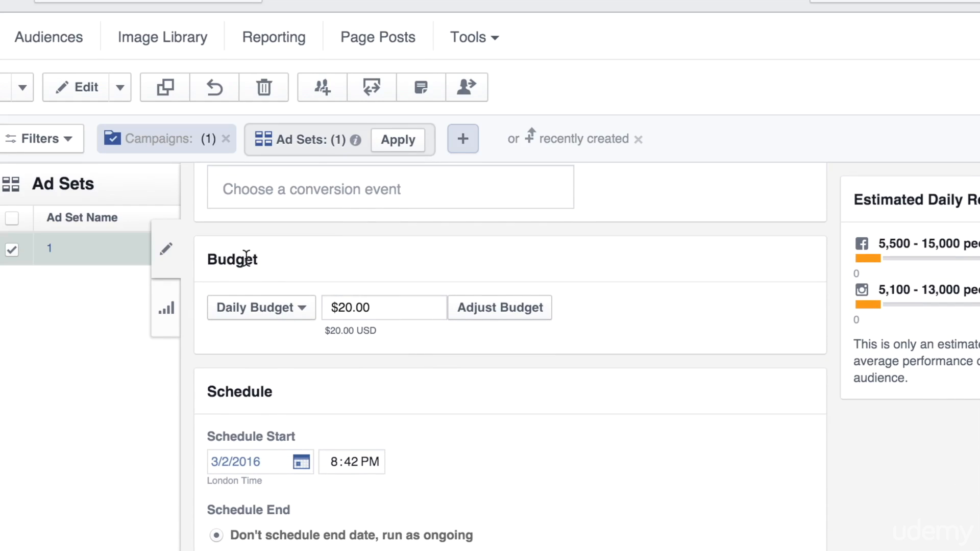
{"action": "left_click", "coordinate": [370, 312]}
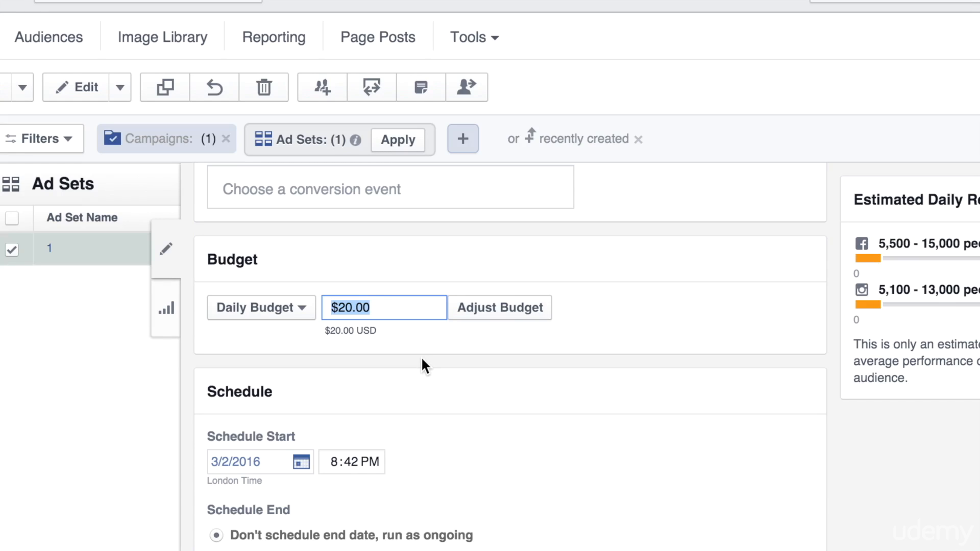
{"action": "scroll", "coordinate": [421, 357], "scroll_direction": "down", "scroll_amount": 5}
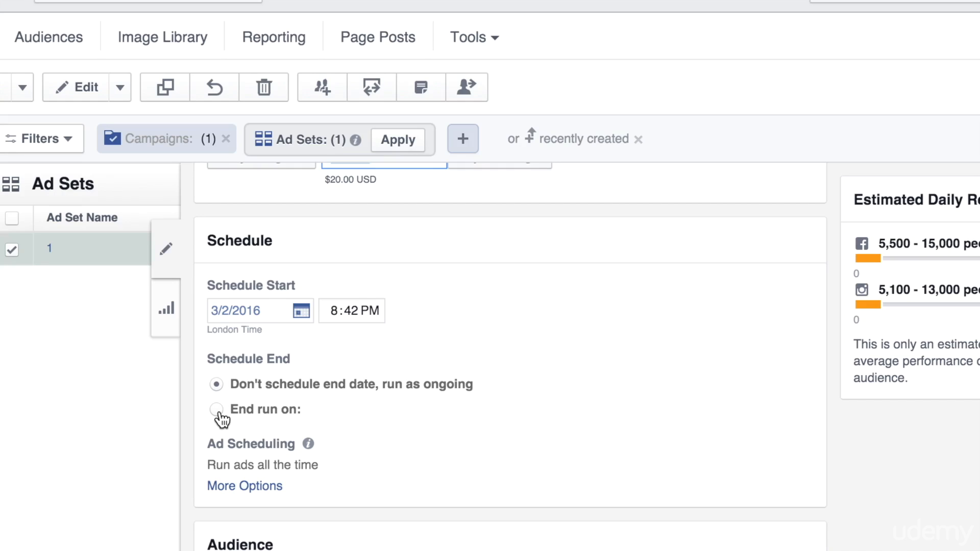
{"action": "scroll", "coordinate": [221, 419], "scroll_direction": "down", "scroll_amount": 1}
{"action": "scroll", "coordinate": [220, 419], "scroll_direction": "down", "scroll_amount": 5}
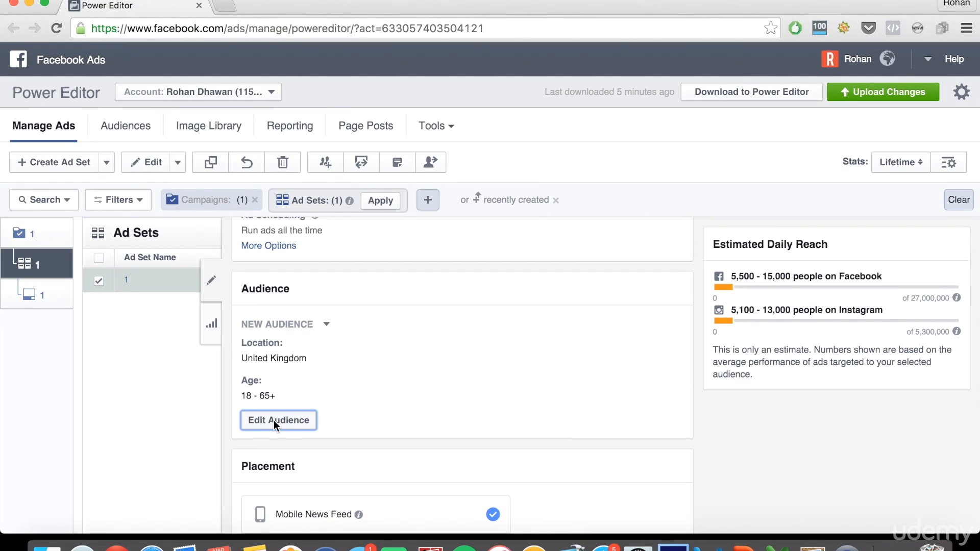
Step: Open the ad set's audience for editing, review its location, age, gender, language, detailed targeting and connection options, and save it
{"action": "left_click", "coordinate": [275, 422]}
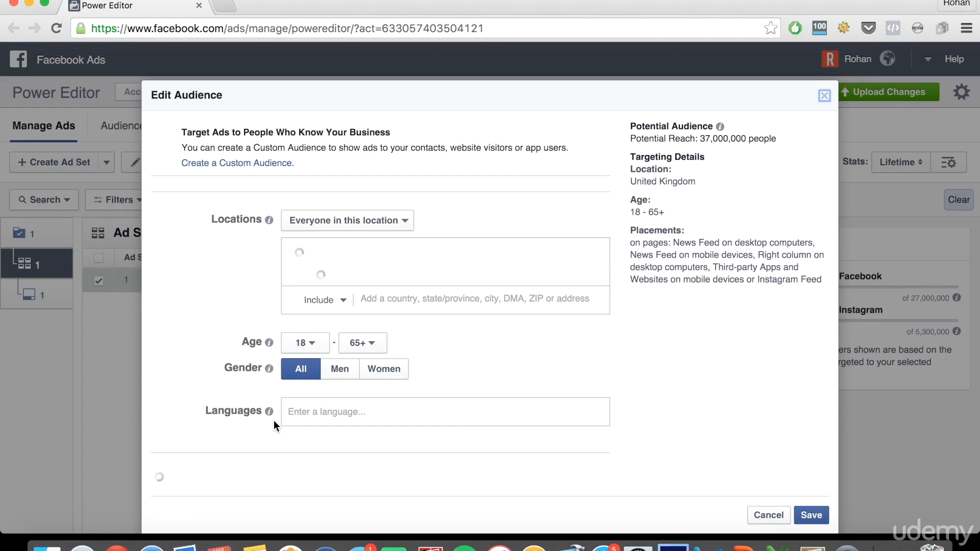
{"action": "scroll", "coordinate": [463, 361], "scroll_direction": "down", "scroll_amount": 4}
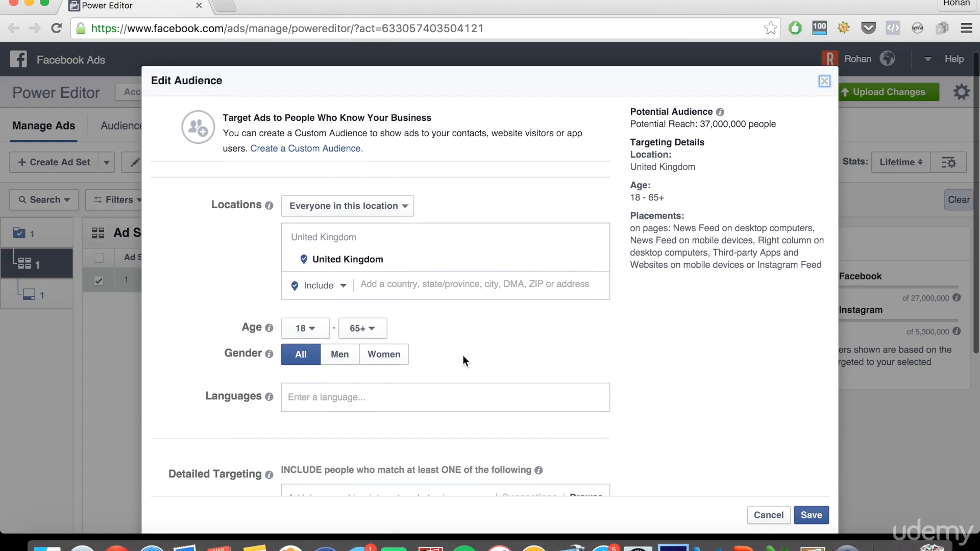
{"action": "scroll", "coordinate": [468, 270], "scroll_direction": "up", "scroll_amount": 2}
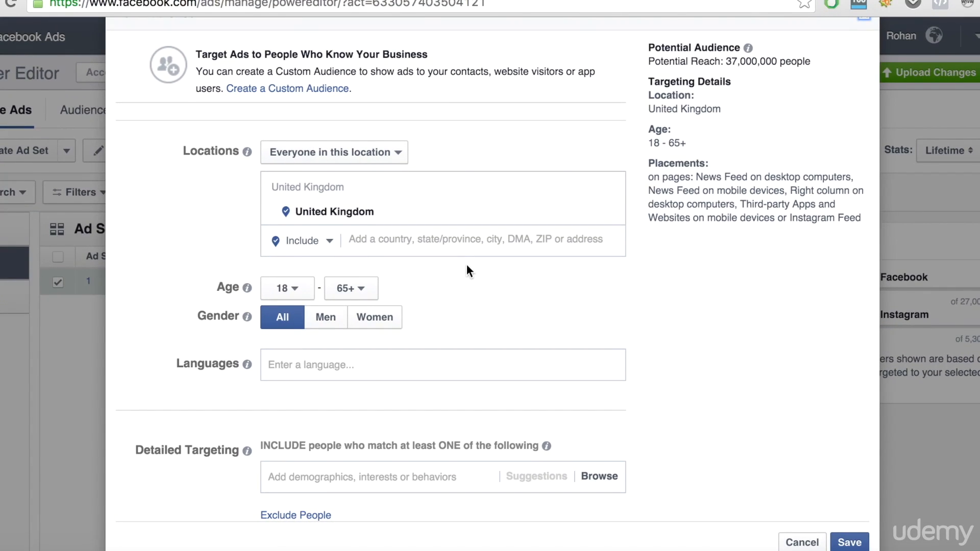
{"action": "scroll", "coordinate": [467, 264], "scroll_direction": "up", "scroll_amount": 1}
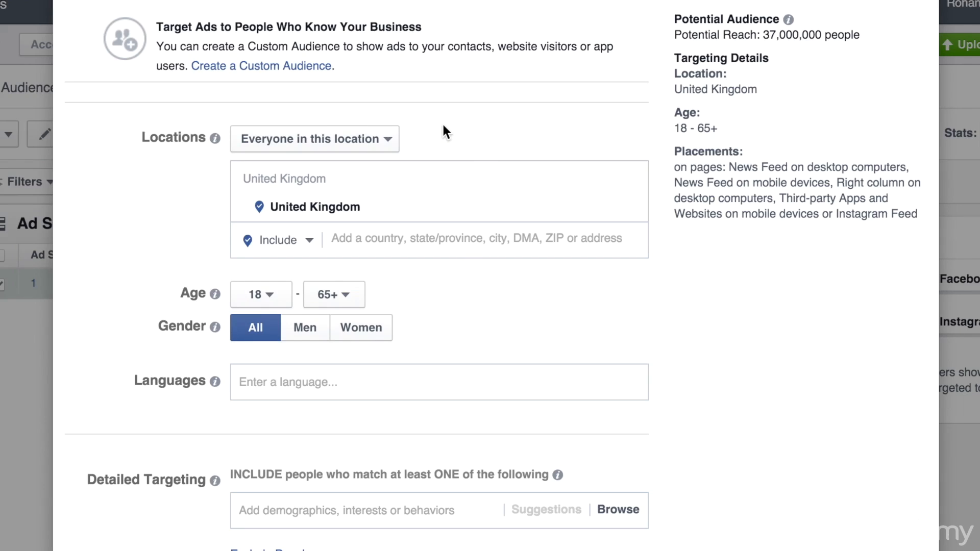
{"action": "scroll", "coordinate": [396, 308], "scroll_direction": "down", "scroll_amount": 3}
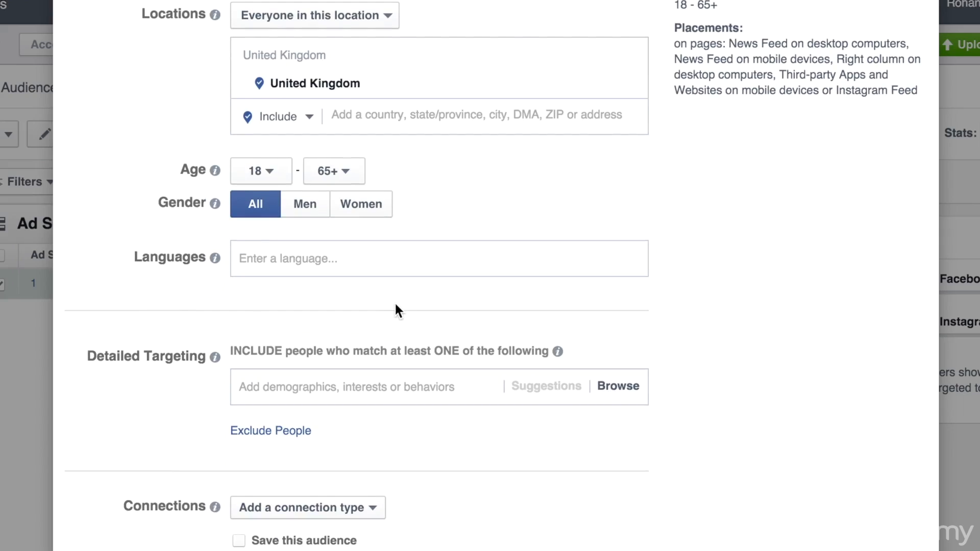
{"action": "scroll", "coordinate": [379, 396], "scroll_direction": "down", "scroll_amount": 2}
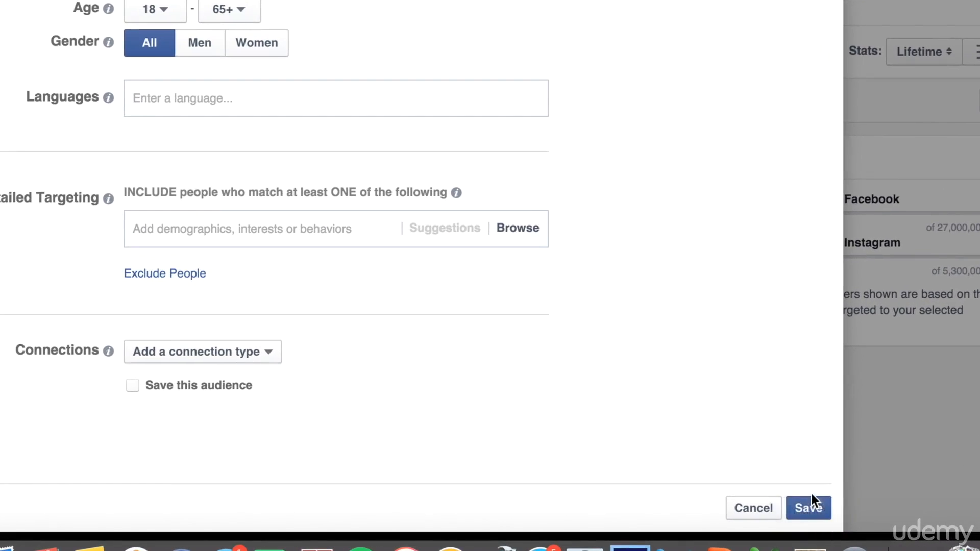
{"action": "left_click", "coordinate": [814, 514]}
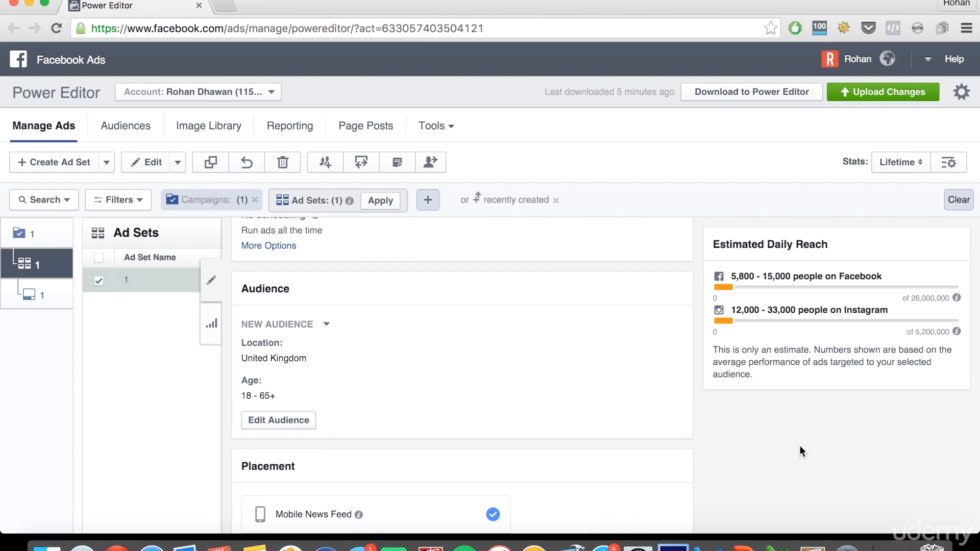
Step: Exclude Audience Network from the ad set's placements
{"action": "scroll", "coordinate": [800, 452], "scroll_direction": "down", "scroll_amount": 5}
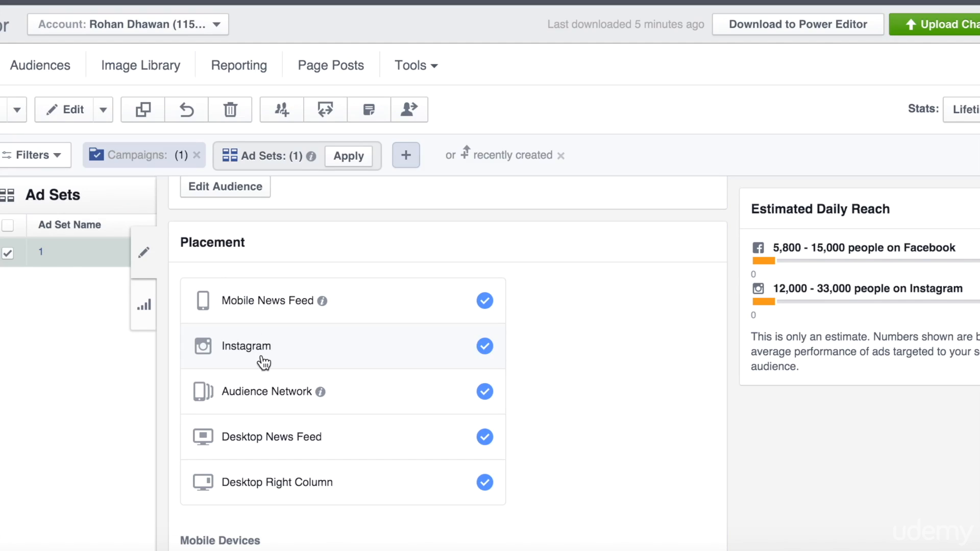
{"action": "scroll", "coordinate": [263, 363], "scroll_direction": "down", "scroll_amount": 2}
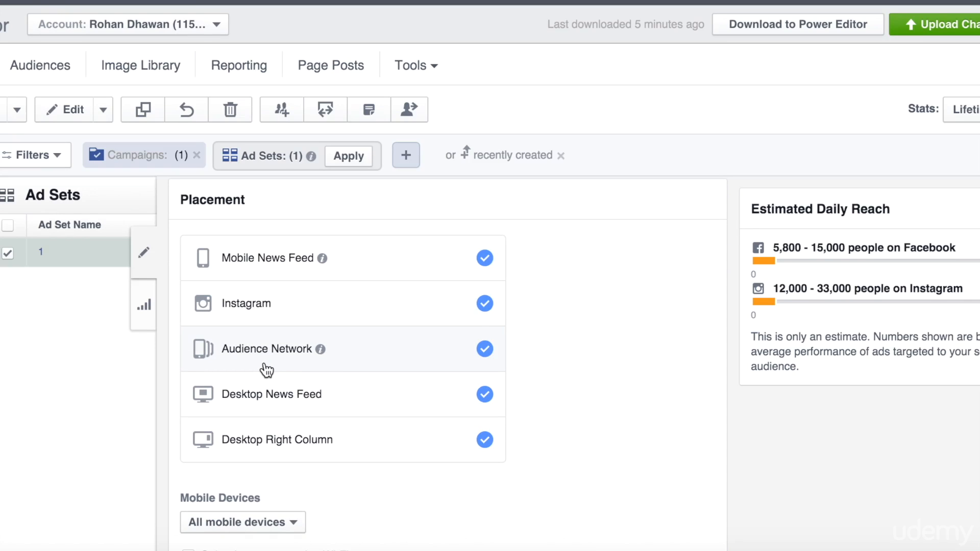
{"action": "mouse_move", "coordinate": [320, 356]}
{"action": "left_click", "coordinate": [255, 362]}
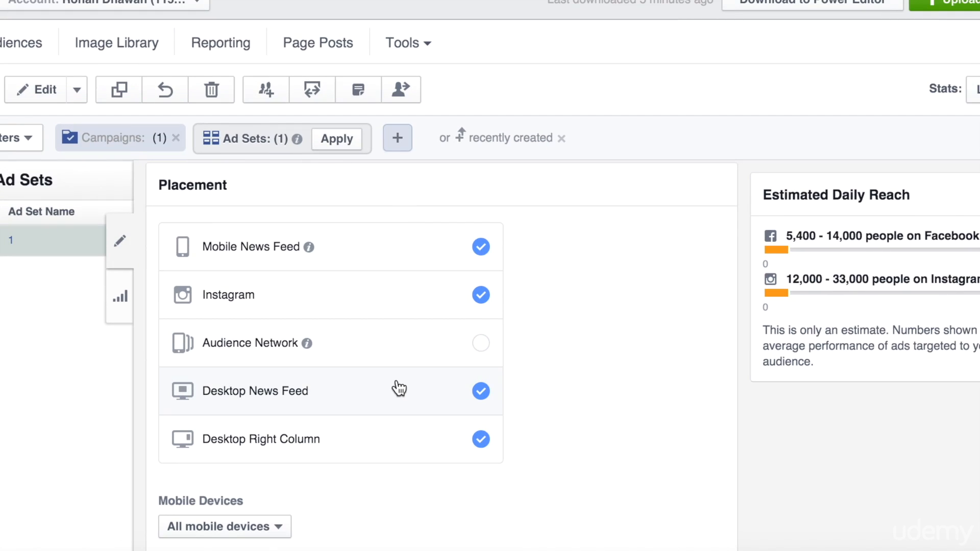
{"action": "scroll", "coordinate": [393, 403], "scroll_direction": "down", "scroll_amount": 1}
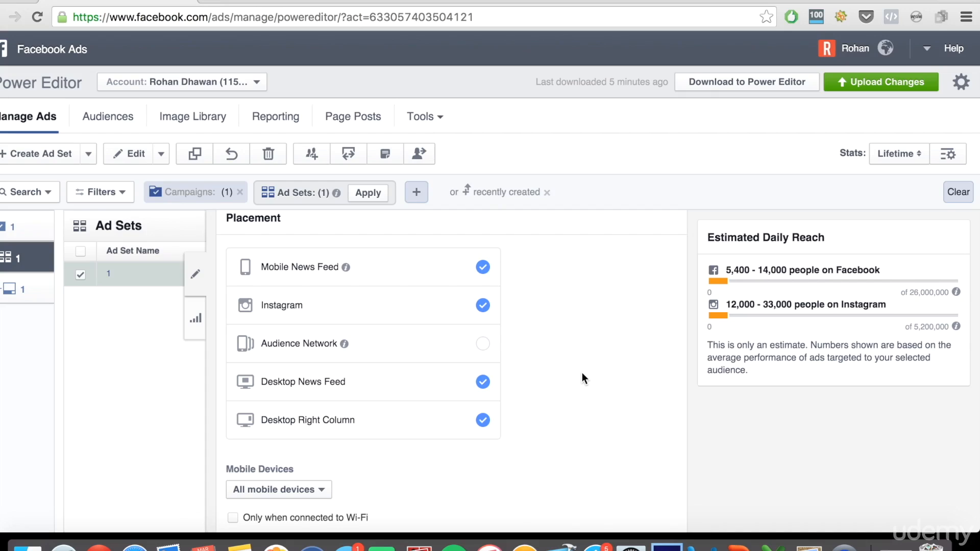
Step: Review the available choices for which mobile devices the ads target
{"action": "scroll", "coordinate": [576, 378], "scroll_direction": "down", "scroll_amount": 3}
{"action": "scroll", "coordinate": [591, 383], "scroll_direction": "down", "scroll_amount": 3}
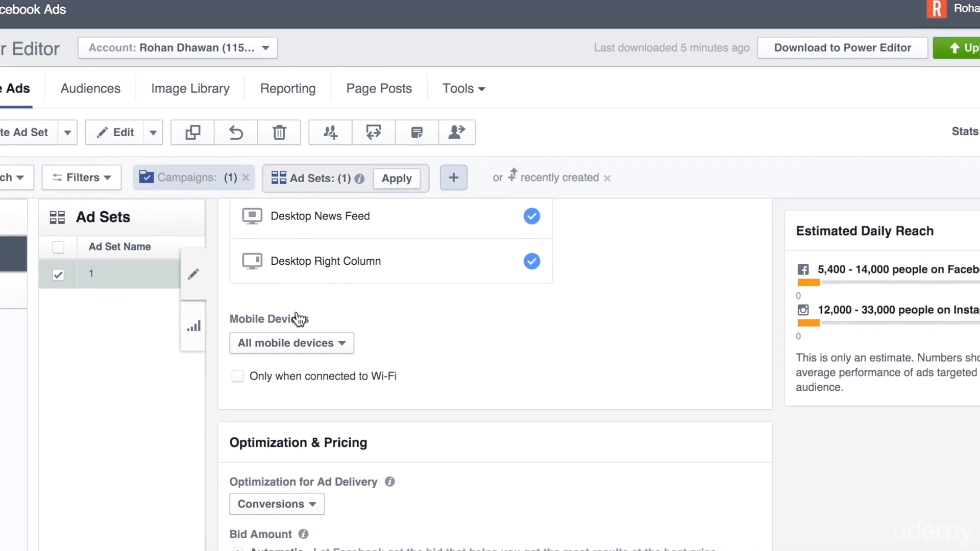
{"action": "left_click", "coordinate": [304, 340]}
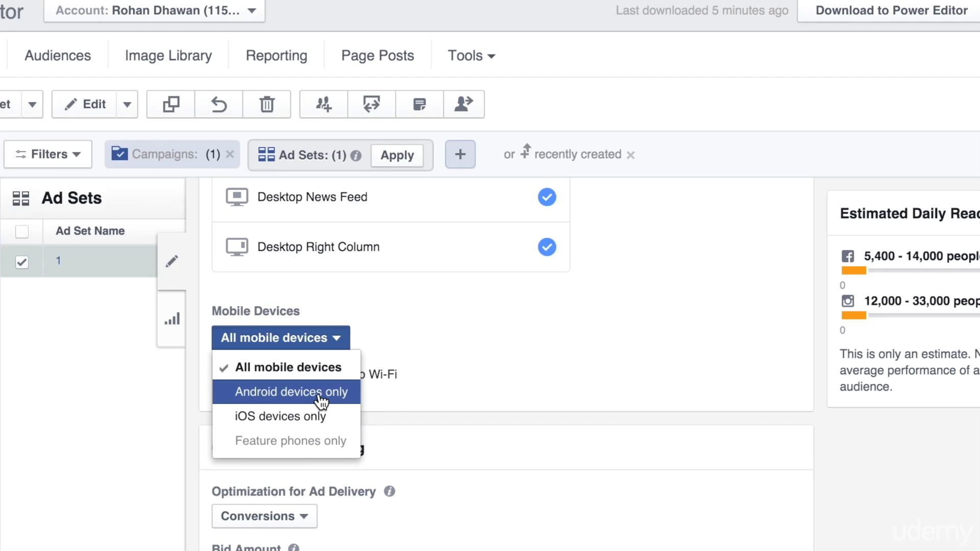
{"action": "left_click", "coordinate": [444, 371]}
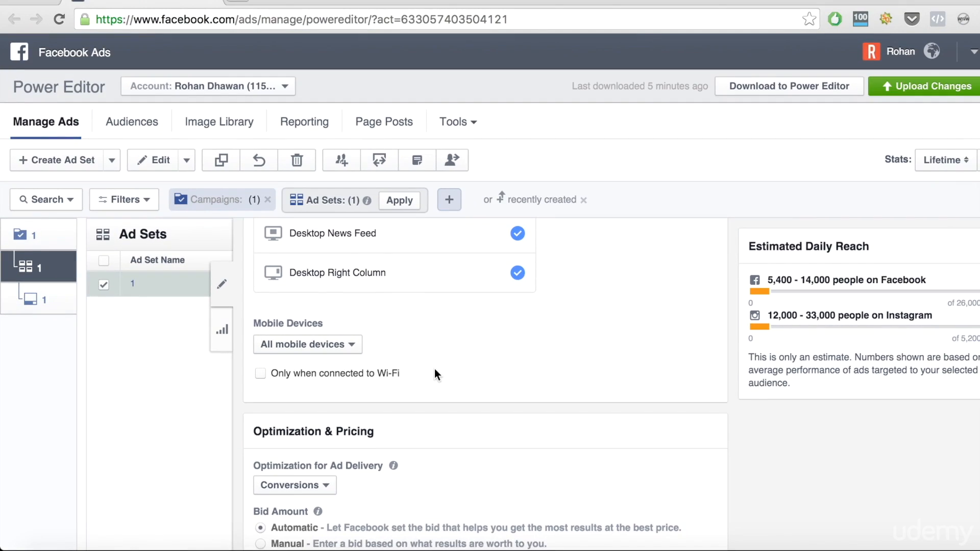
Step: Review the optimization options for ad delivery and choose Conversions - Recommended
{"action": "scroll", "coordinate": [449, 378], "scroll_direction": "down", "scroll_amount": 3}
{"action": "scroll", "coordinate": [415, 361], "scroll_direction": "down", "scroll_amount": 3}
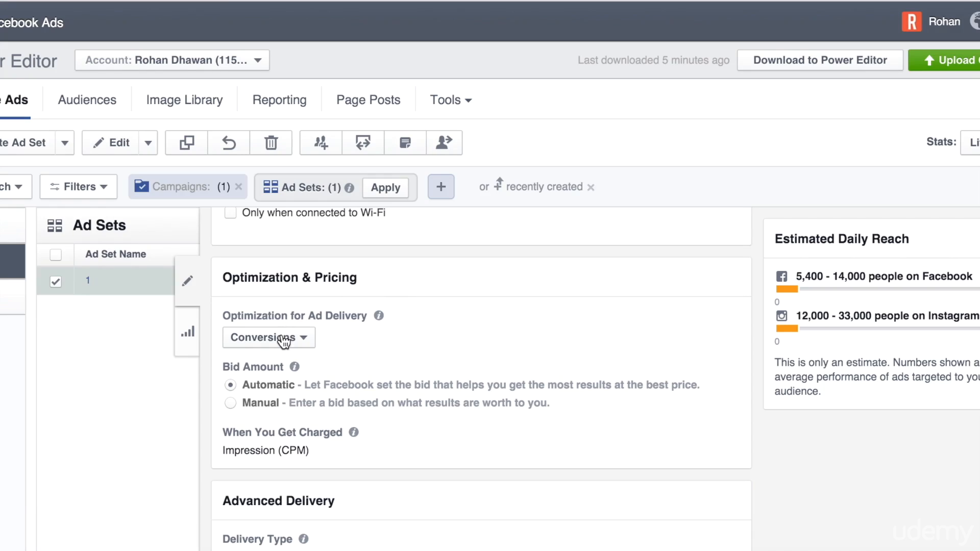
{"action": "left_click", "coordinate": [299, 343]}
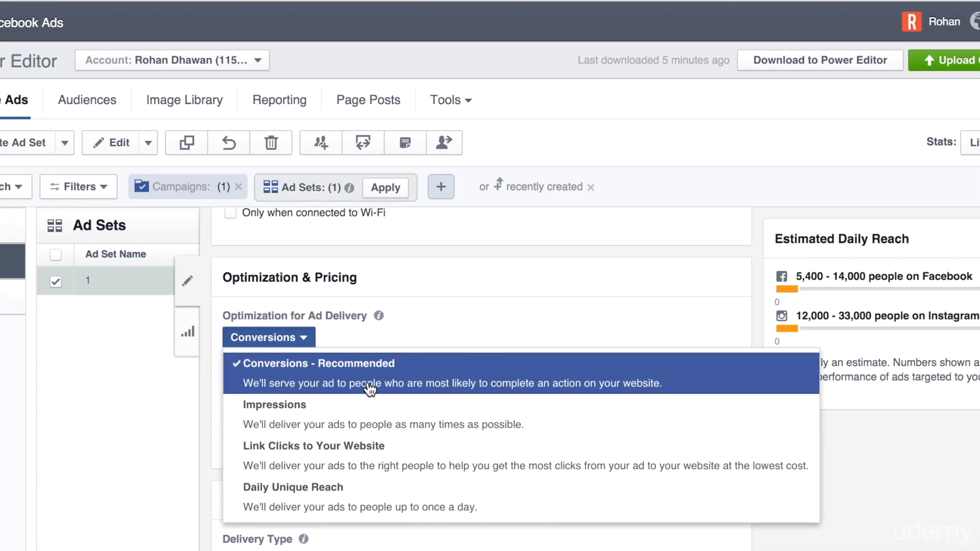
{"action": "left_click", "coordinate": [406, 322]}
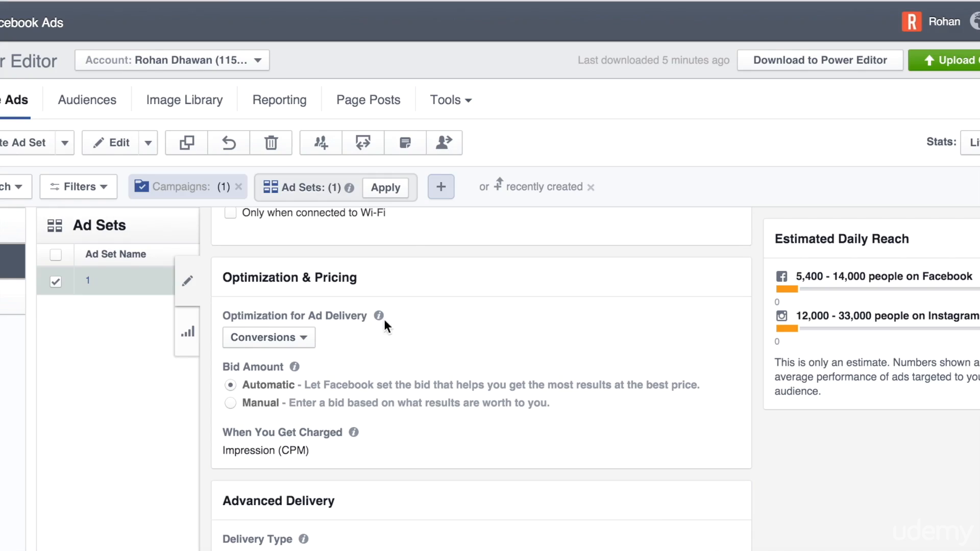
{"action": "left_click", "coordinate": [287, 338]}
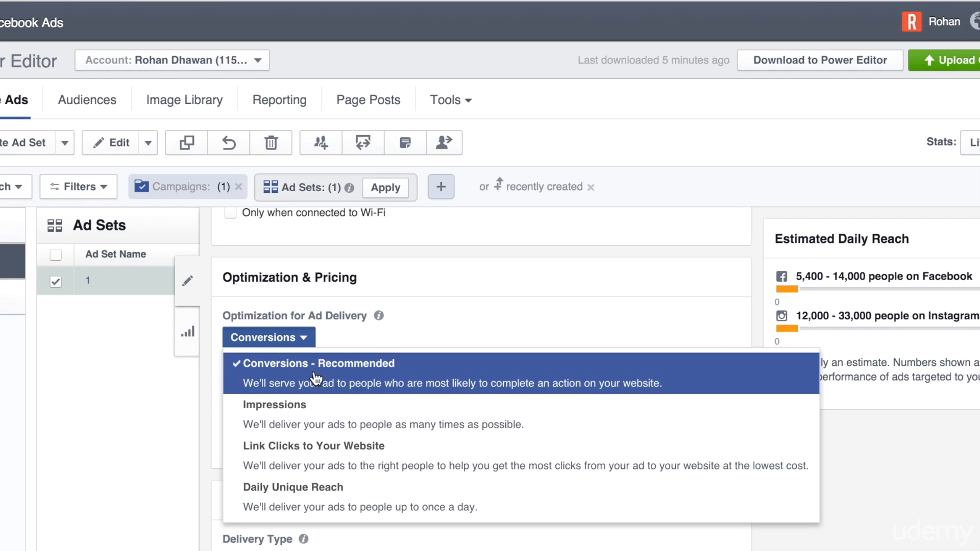
{"action": "left_click", "coordinate": [341, 382]}
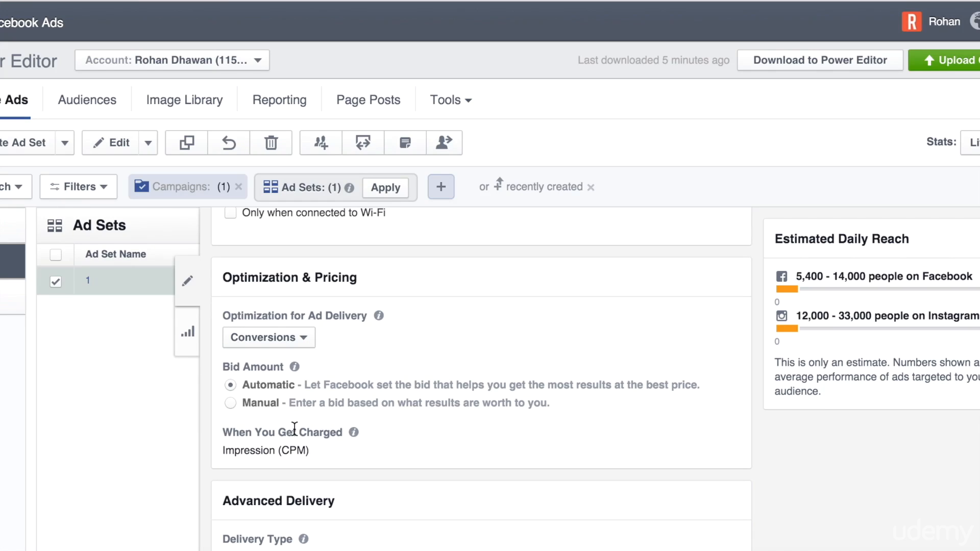
Step: Switch the bid amount to Manual and copy the upper value of the suggested bid range, 13.10
{"action": "scroll", "coordinate": [294, 429], "scroll_direction": "down", "scroll_amount": 1}
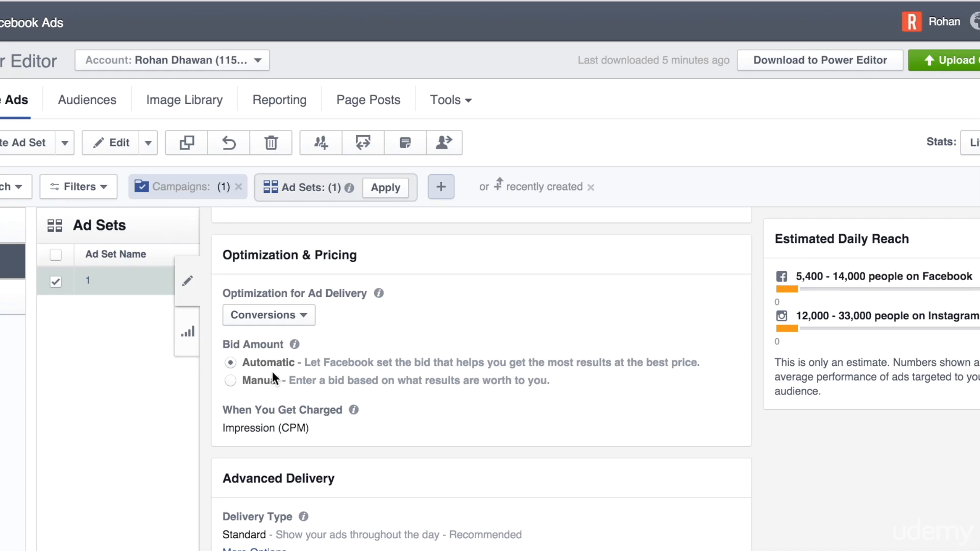
{"action": "left_click", "coordinate": [231, 381]}
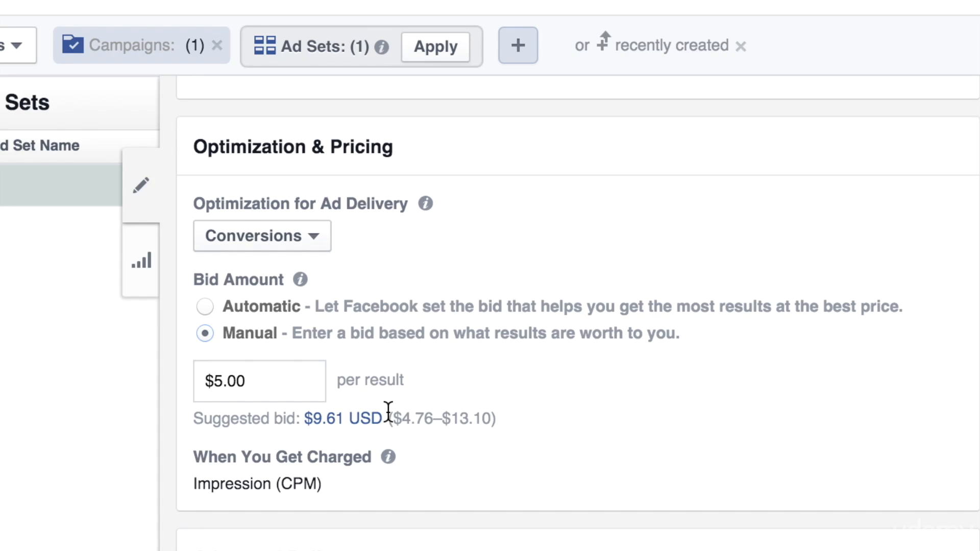
{"action": "left_click_drag", "start_coordinate": [384, 415], "coordinate": [311, 431]}
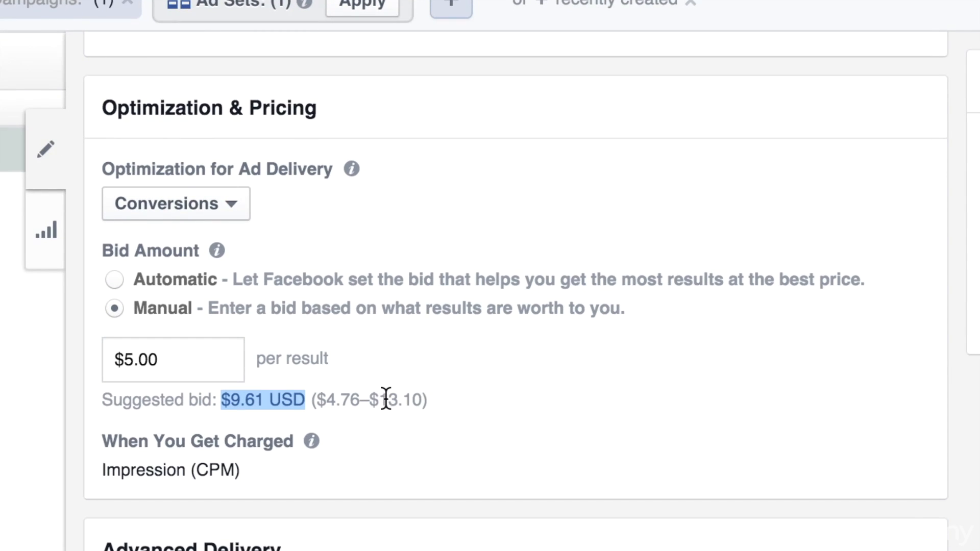
{"action": "left_click_drag", "start_coordinate": [379, 400], "coordinate": [423, 403]}
{"action": "key", "text": "super+c"}
Step: Calculate 13.10+6.68 in Spotlight Search, using the copied bid value, and close the search
{"action": "key", "text": "super+space"}
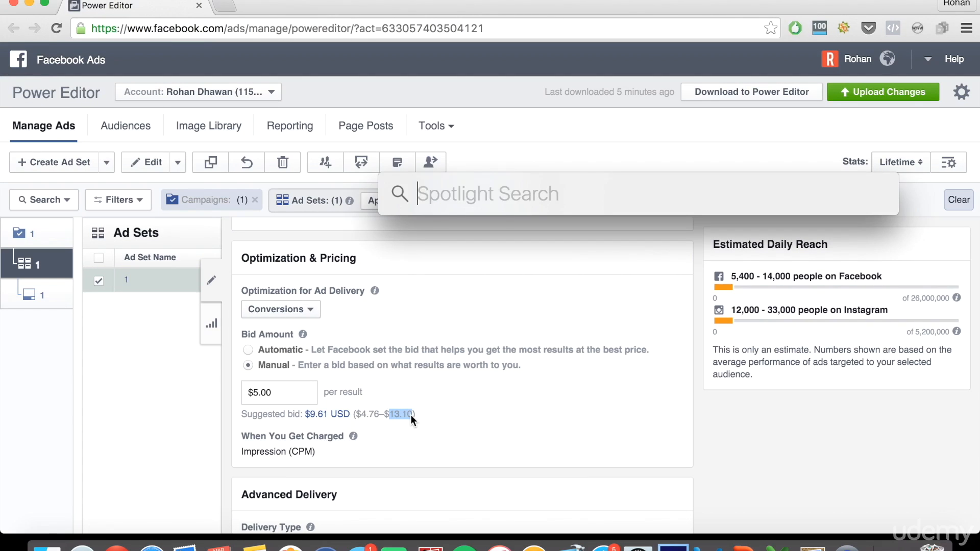
{"action": "key", "text": "super+v"}
{"action": "type", "text": "*0.51"}
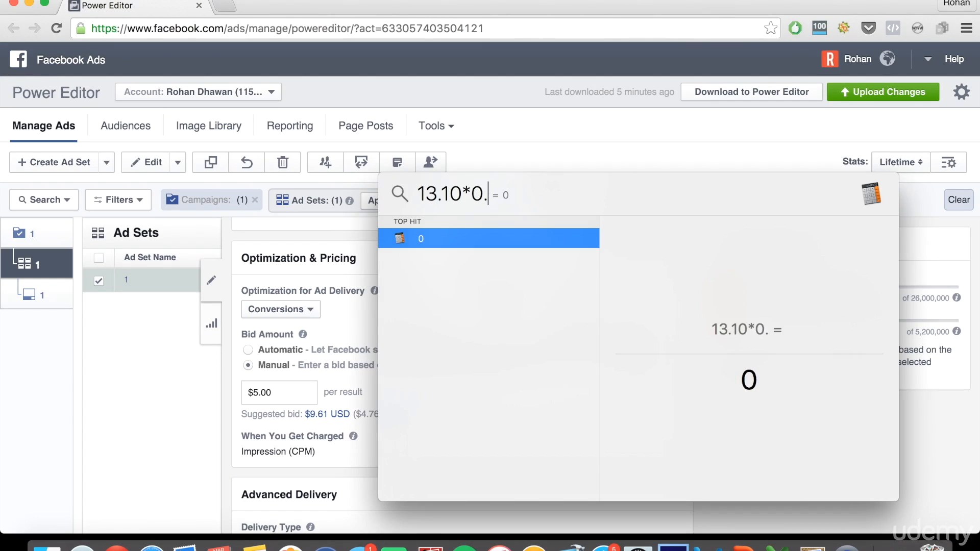
{"action": "key", "text": "BackSpace"}
{"action": "key", "text": "BackSpace"}
{"action": "key", "text": "BackSpace"}
{"action": "key", "text": "BackSpace"}
{"action": "key", "text": "BackSpace"}
{"action": "type", "text": "+6.68"}
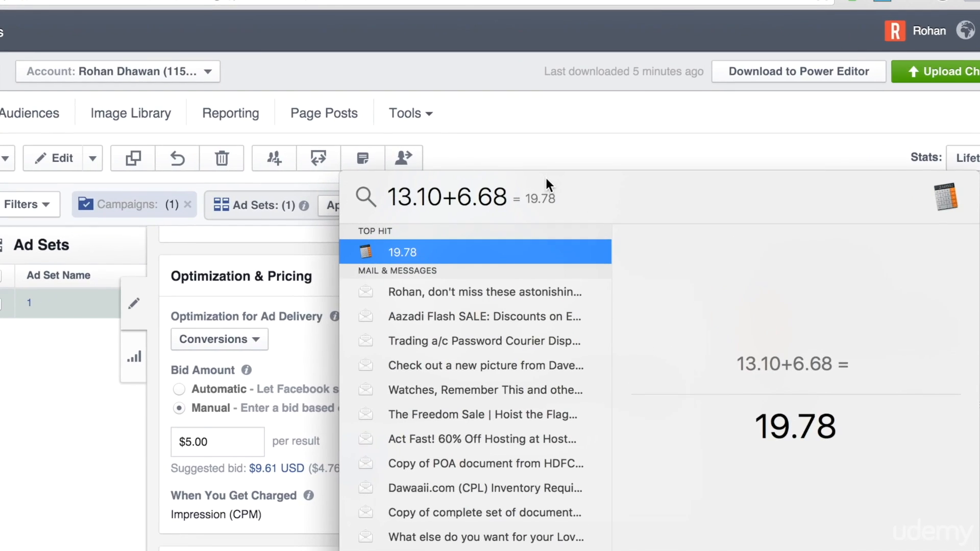
{"action": "key", "text": "Escape"}
Step: Set the manual bid to $20.00 per result
{"action": "left_click", "coordinate": [289, 395]}
{"action": "triple_click", "coordinate": [230, 445]}
{"action": "type", "text": "19"}
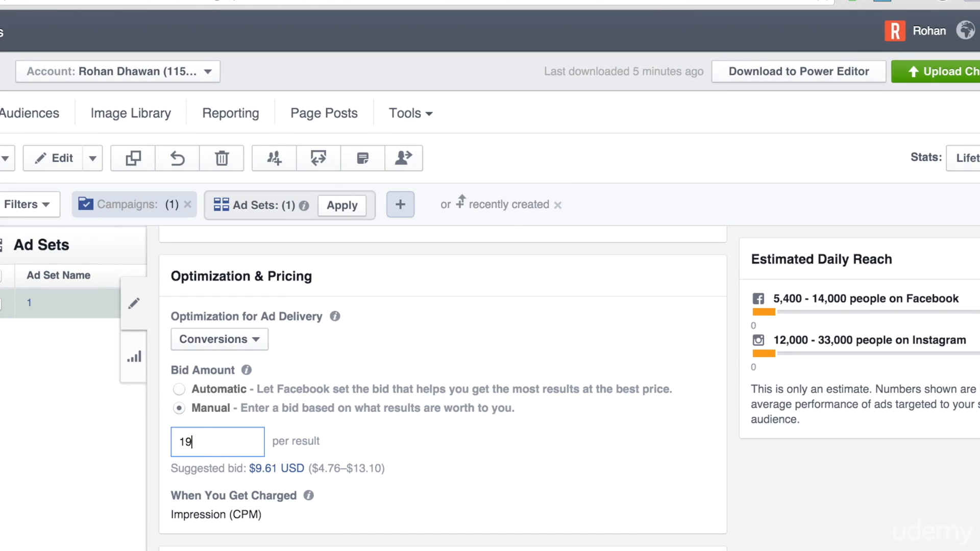
{"action": "key", "text": "BackSpace"}
{"action": "key", "text": "BackSpace"}
{"action": "type", "text": "20"}
{"action": "left_click", "coordinate": [454, 493]}
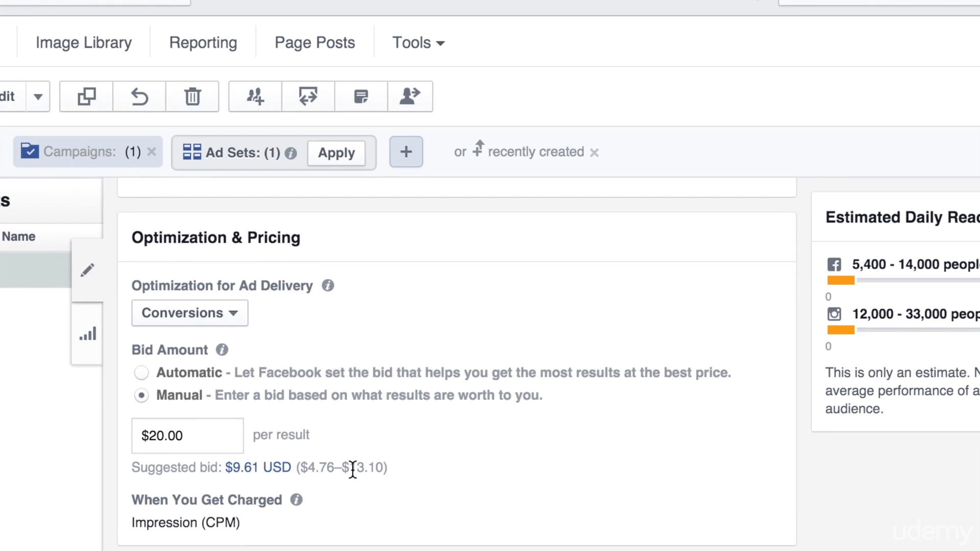
Step: Switch the ad set's bid amount back to Automatic
{"action": "left_click_drag", "start_coordinate": [353, 467], "coordinate": [381, 467]}
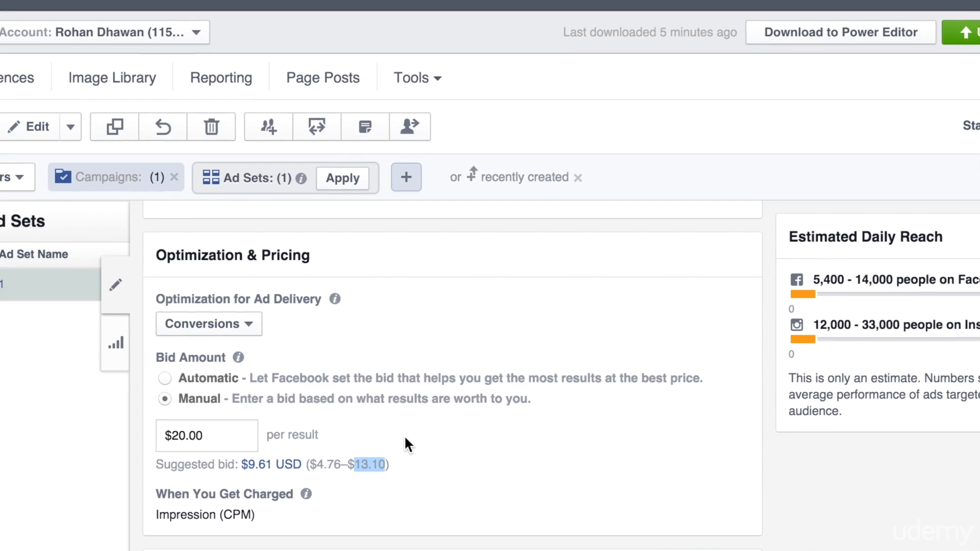
{"action": "scroll", "coordinate": [390, 467], "scroll_direction": "down", "scroll_amount": 3}
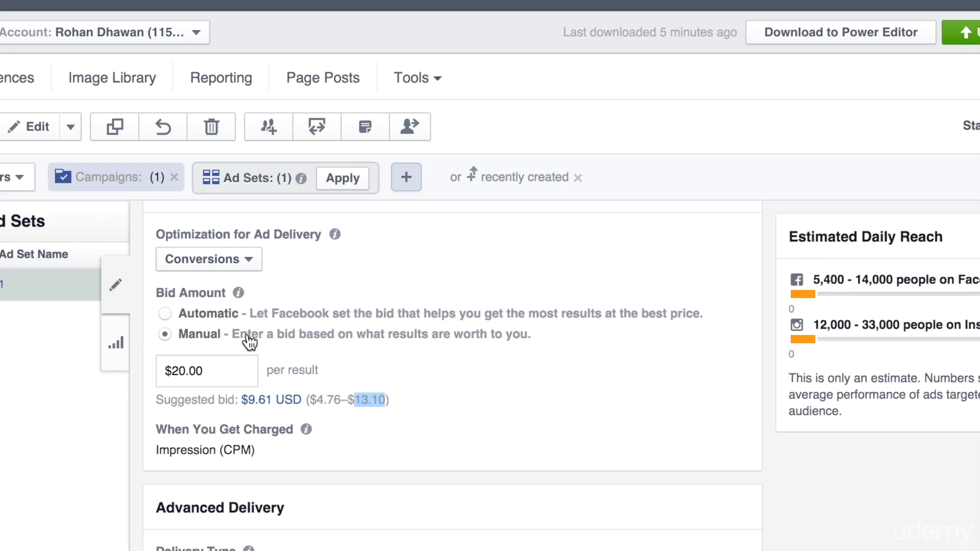
{"action": "left_click", "coordinate": [203, 314]}
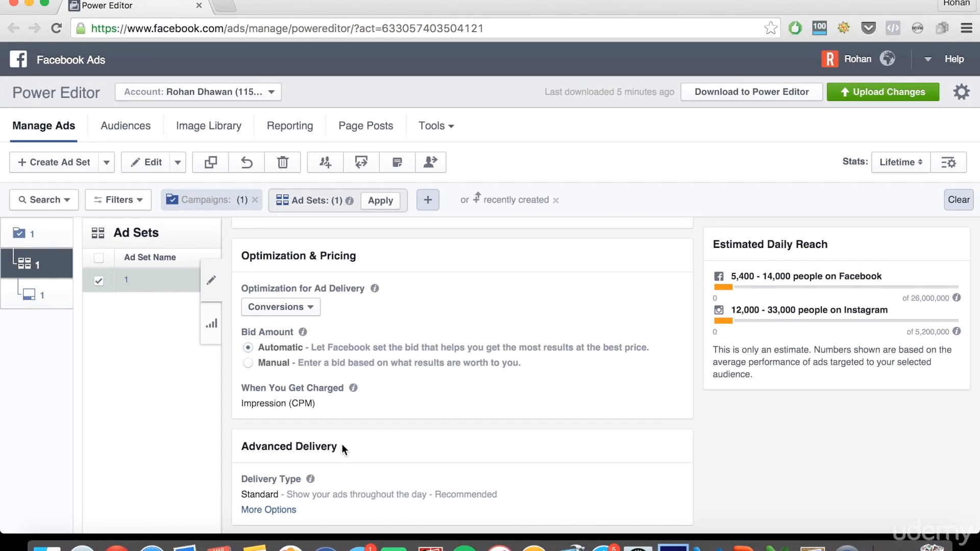
Step: Switch from the ad set to the campaign's ad level and open ad 1 for editing
{"action": "scroll", "coordinate": [349, 435], "scroll_direction": "up", "scroll_amount": 3}
{"action": "scroll", "coordinate": [342, 444], "scroll_direction": "up", "scroll_amount": 10}
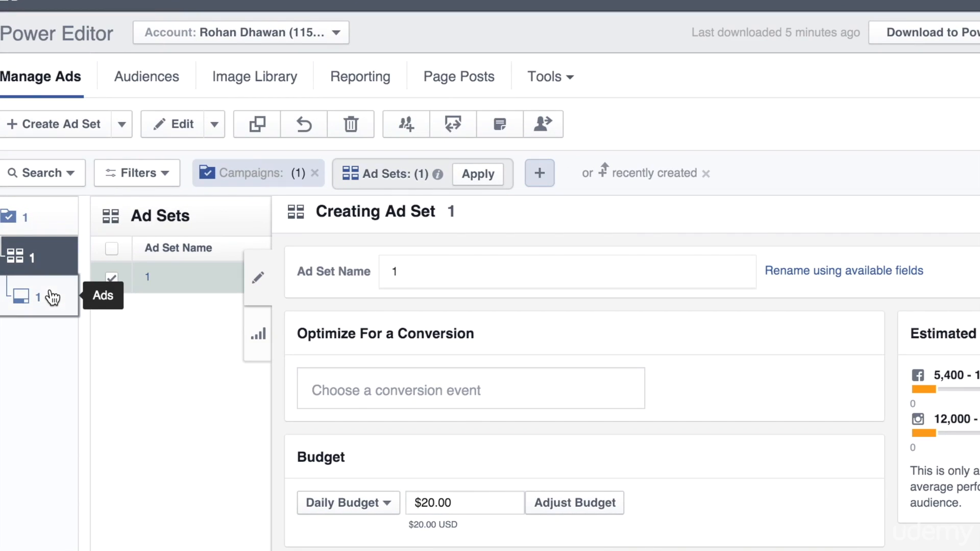
{"action": "left_click", "coordinate": [46, 300]}
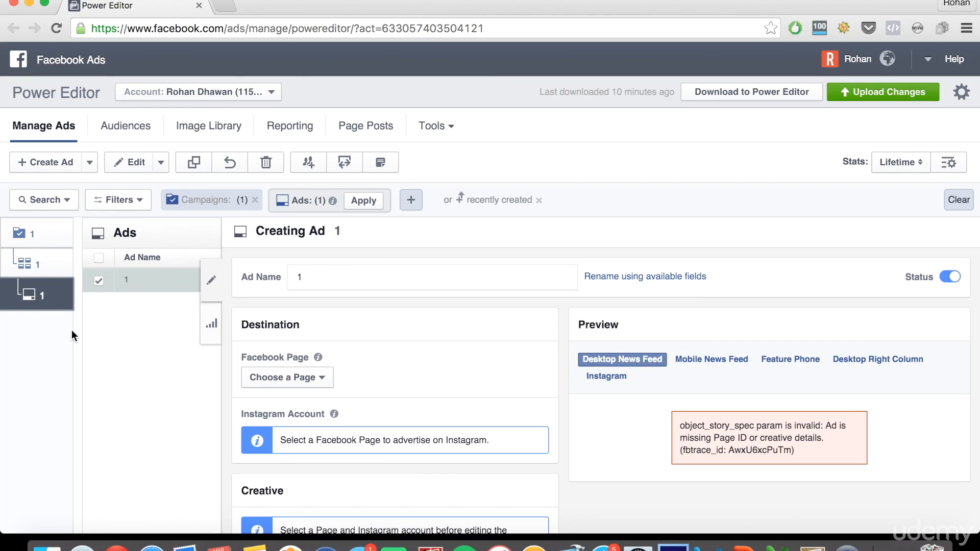
{"action": "scroll", "coordinate": [356, 399], "scroll_direction": "down", "scroll_amount": 2}
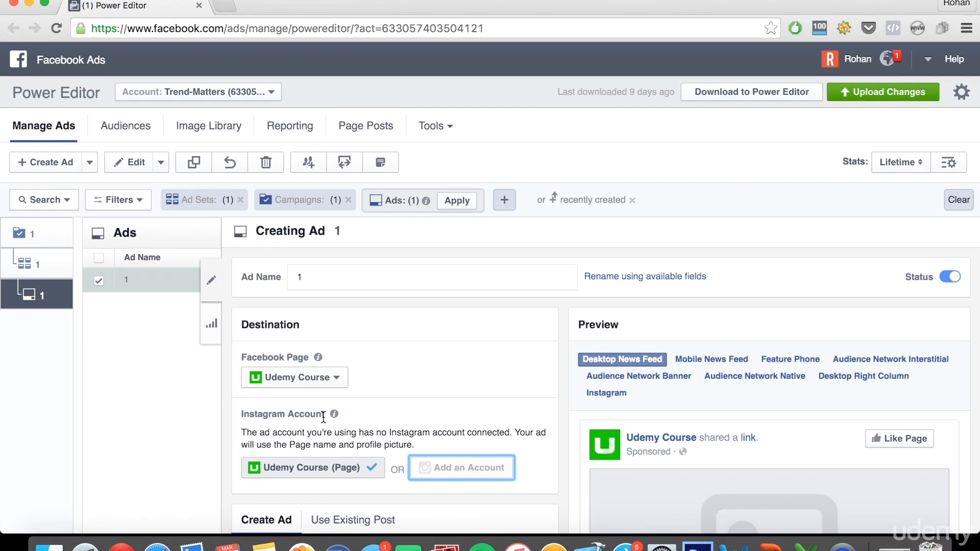
Step: Check the Facebook Page and Instagram account options in the ad's Destination section, including adding an account
{"action": "scroll", "coordinate": [325, 424], "scroll_direction": "down", "scroll_amount": 2}
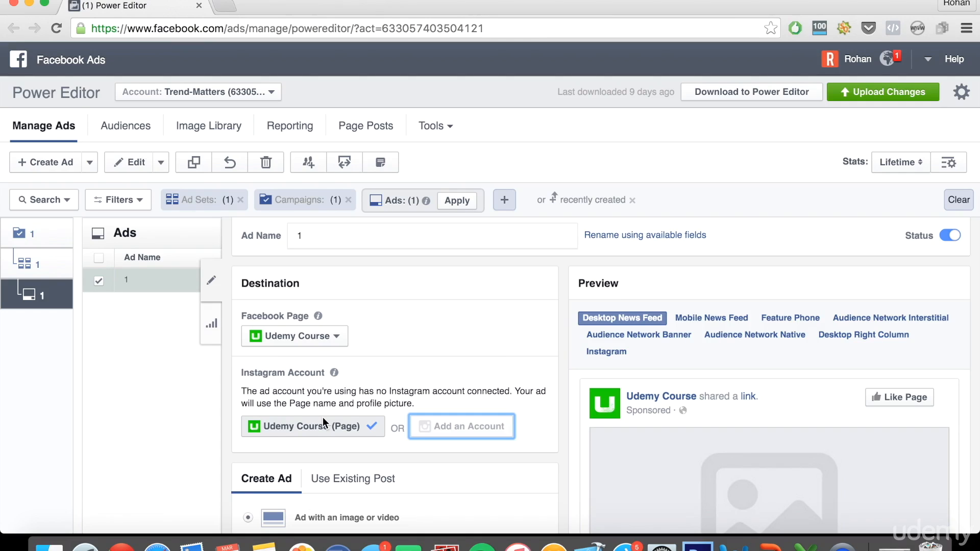
{"action": "scroll", "coordinate": [323, 417], "scroll_direction": "down", "scroll_amount": 2}
{"action": "mouse_move", "coordinate": [435, 377]}
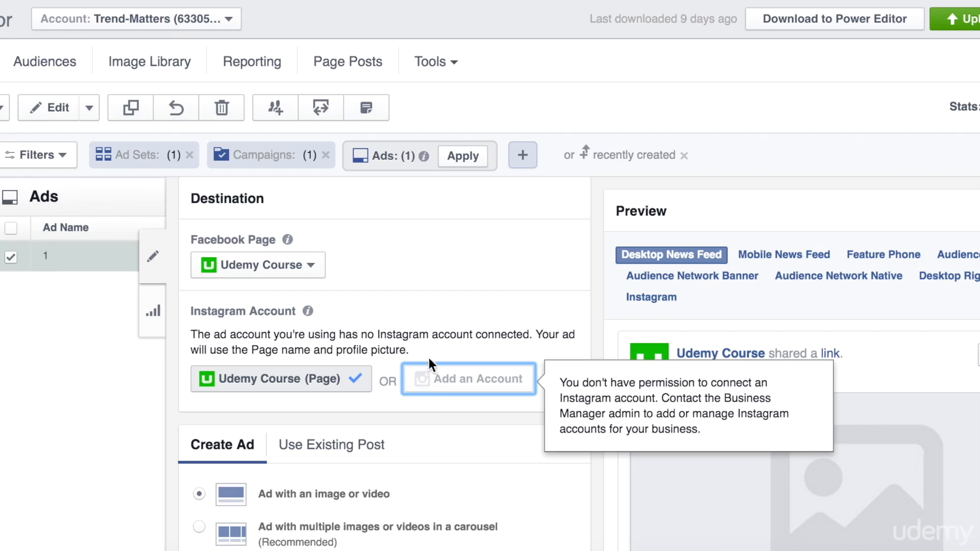
{"action": "scroll", "coordinate": [506, 237], "scroll_direction": "down", "scroll_amount": 5}
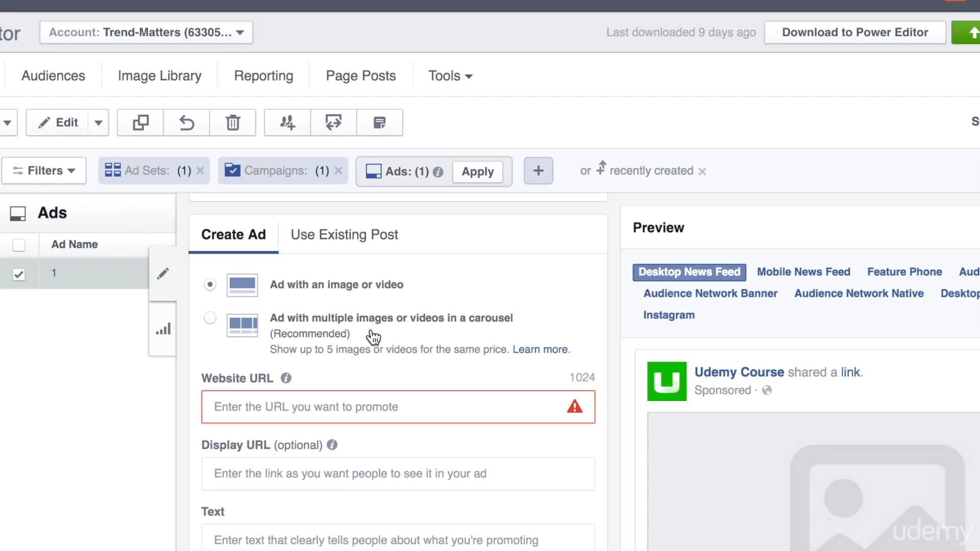
Step: Try the carousel format with multiple images or videos for the ad
{"action": "scroll", "coordinate": [380, 337], "scroll_direction": "down", "scroll_amount": 1}
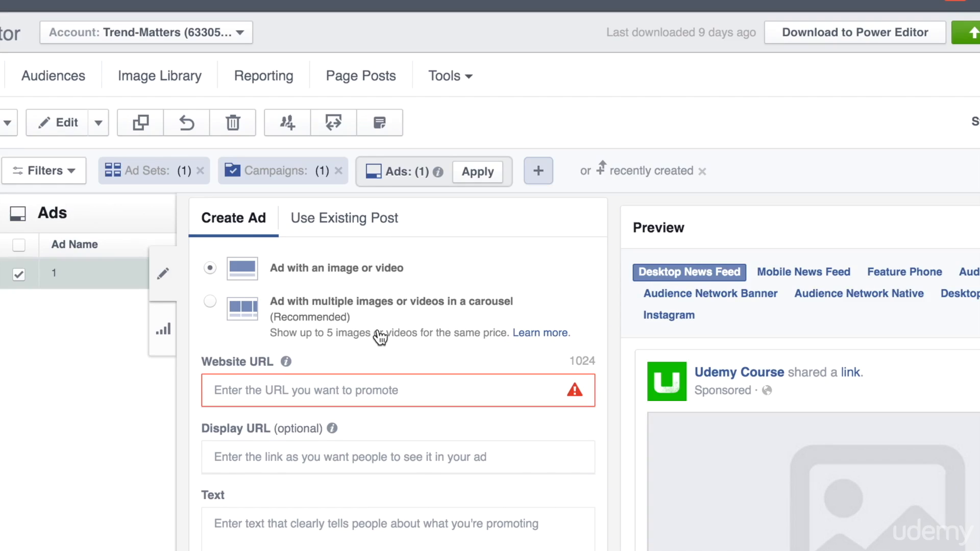
{"action": "left_click", "coordinate": [210, 301]}
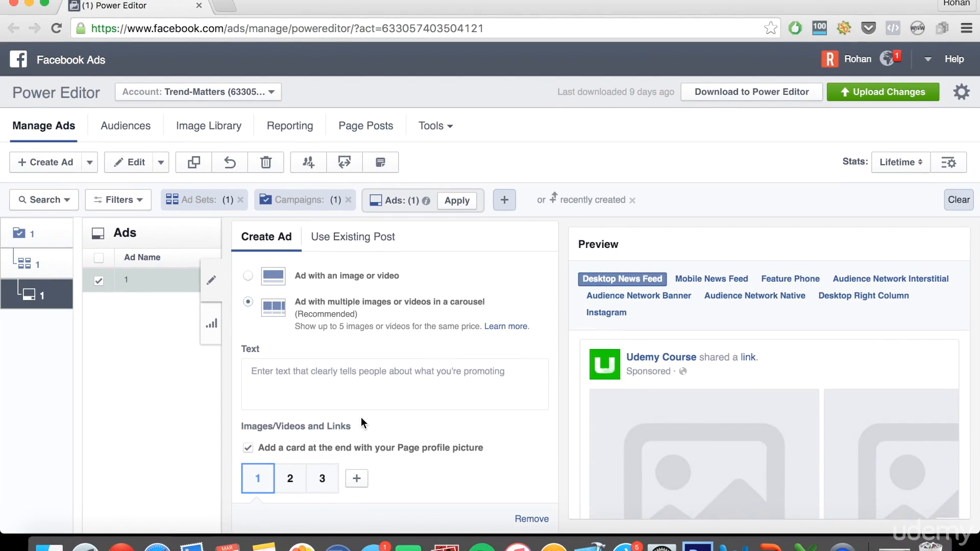
{"action": "scroll", "coordinate": [354, 459], "scroll_direction": "down", "scroll_amount": 3}
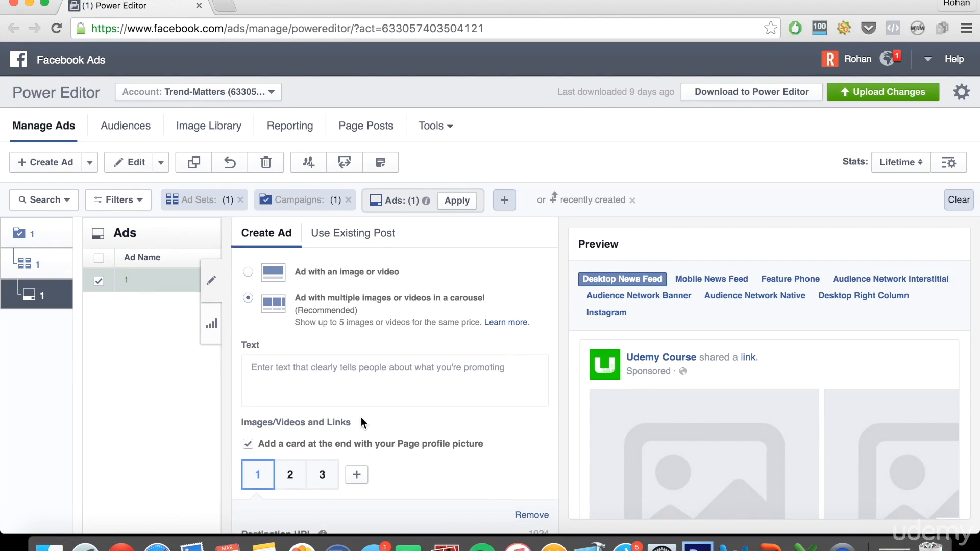
{"action": "scroll", "coordinate": [364, 423], "scroll_direction": "up", "scroll_amount": 2}
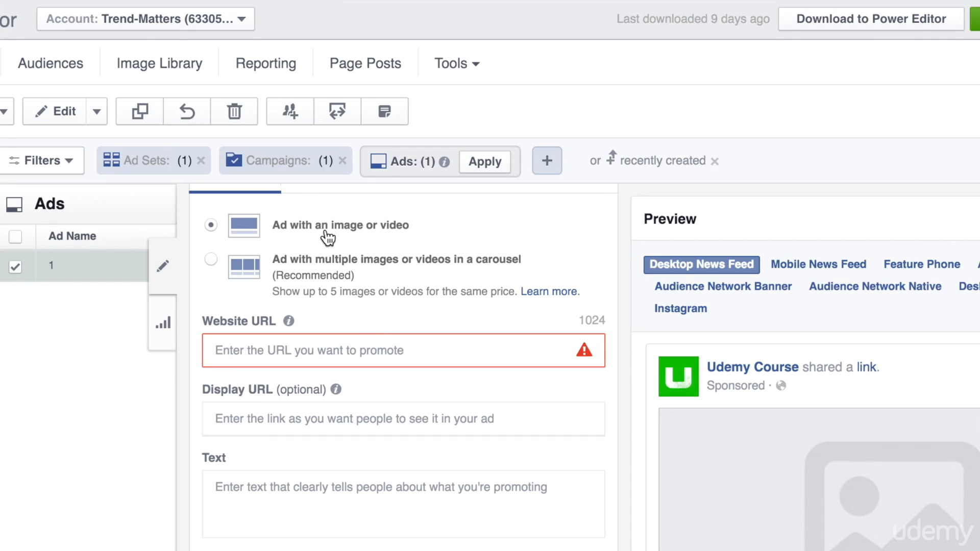
Step: Set the Website URL of the single image or video ad to google.com
{"action": "scroll", "coordinate": [358, 365], "scroll_direction": "down", "scroll_amount": 2}
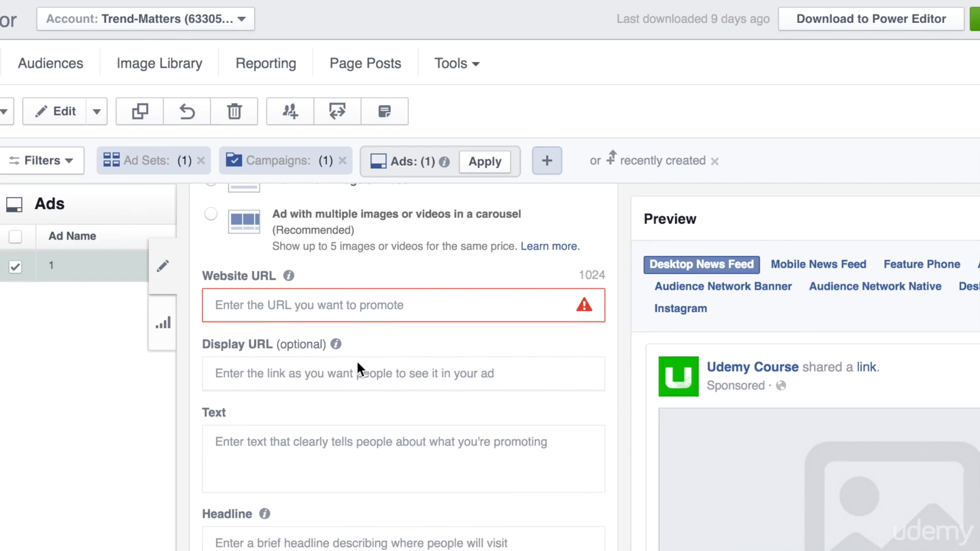
{"action": "left_click", "coordinate": [292, 305]}
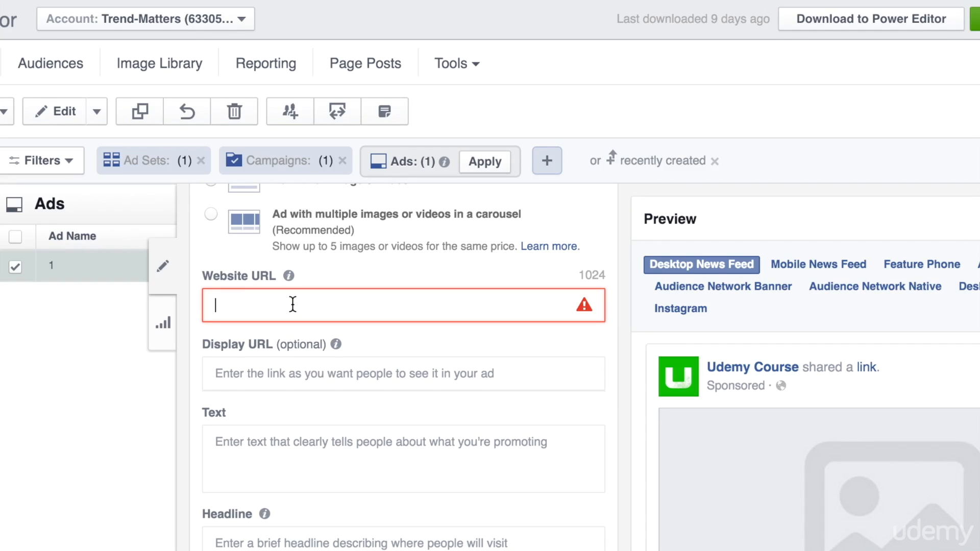
{"action": "type", "text": "google.com"}
{"action": "scroll", "coordinate": [369, 338], "scroll_direction": "down", "scroll_amount": 2}
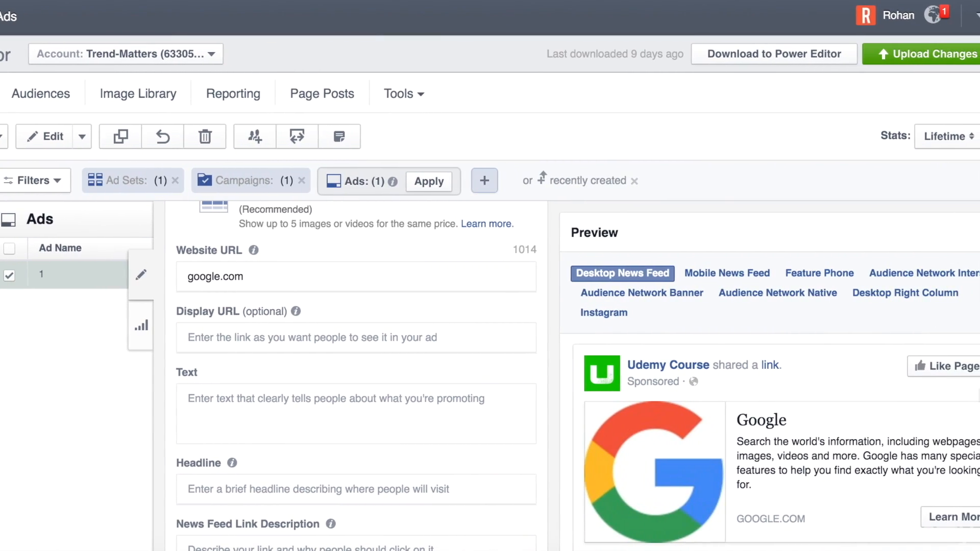
Step: Set the ad's optional Display URL to google.com
{"action": "scroll", "coordinate": [806, 422], "scroll_direction": "down", "scroll_amount": 1}
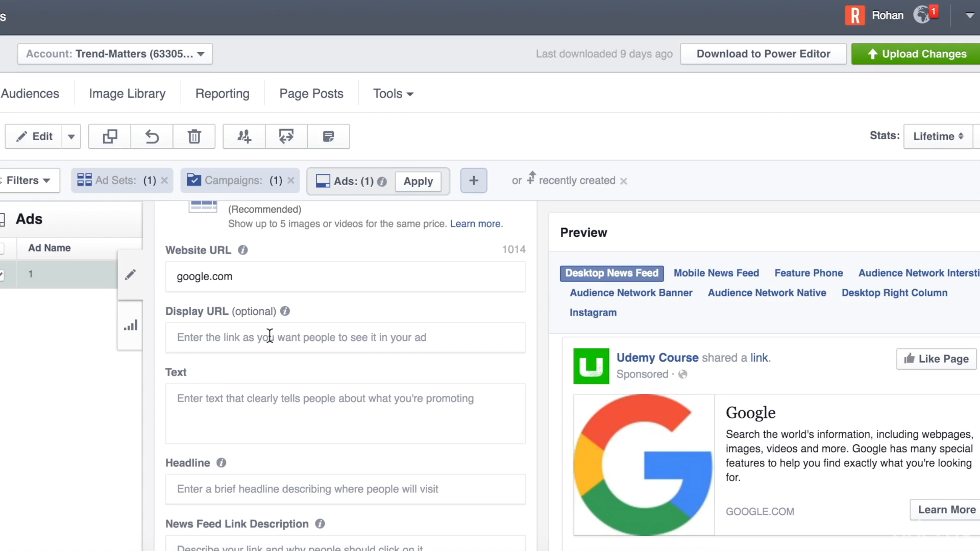
{"action": "left_click", "coordinate": [199, 333]}
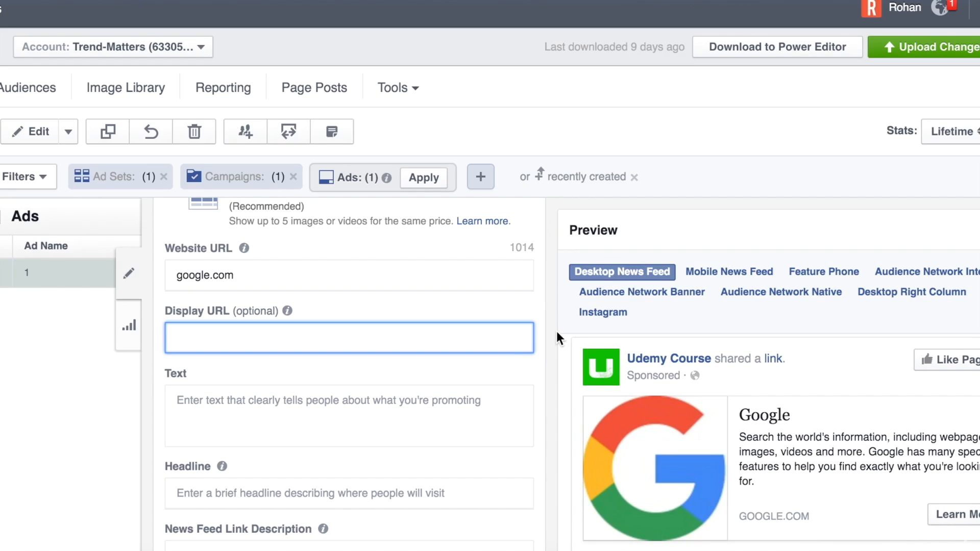
{"action": "type", "text": "google.com"}
{"action": "left_click", "coordinate": [526, 465]}
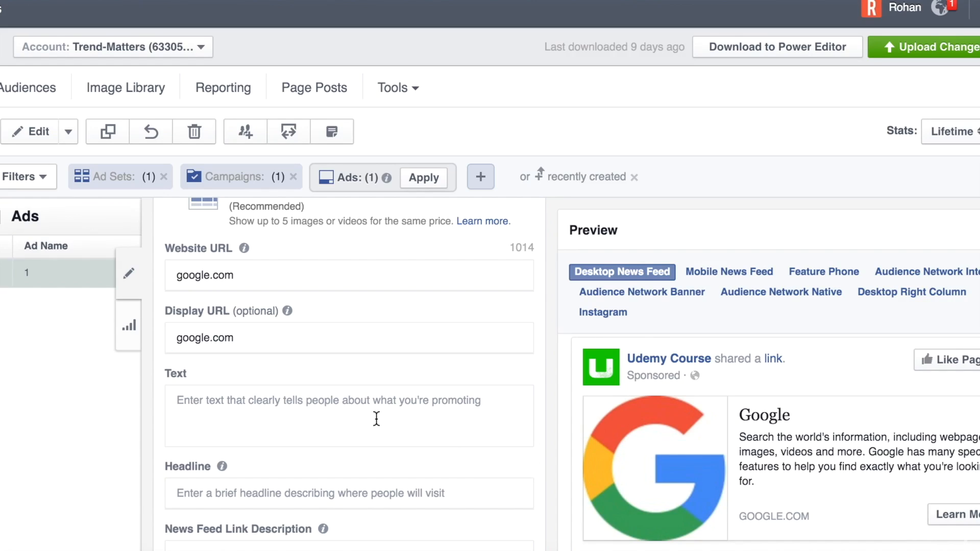
Step: Enter "85% OFF on xyz product. Grab yours before sale ends!" as the ad's text
{"action": "scroll", "coordinate": [376, 418], "scroll_direction": "down", "scroll_amount": 1}
{"action": "left_click", "coordinate": [302, 347]}
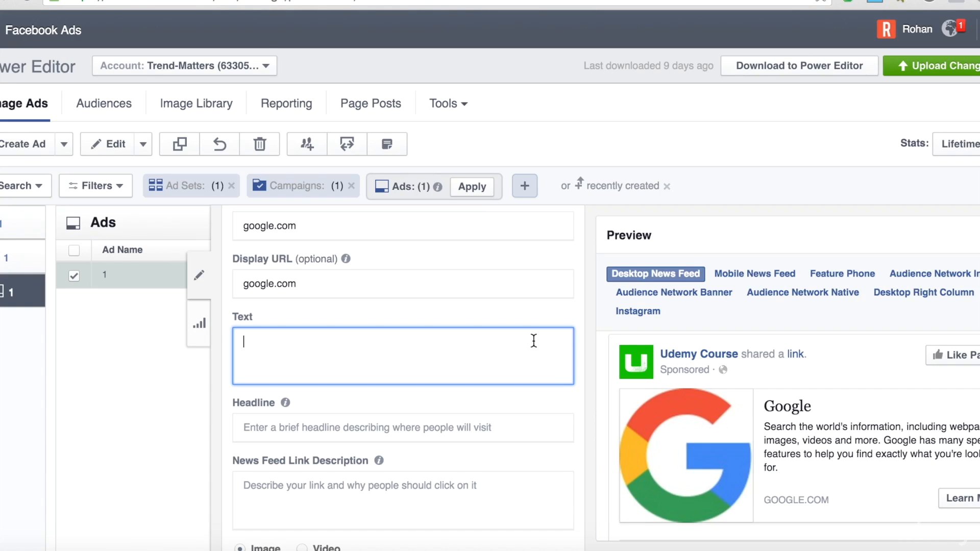
{"action": "type", "text": "85% OFF on xyz product. Grab yours before sale ends!"}
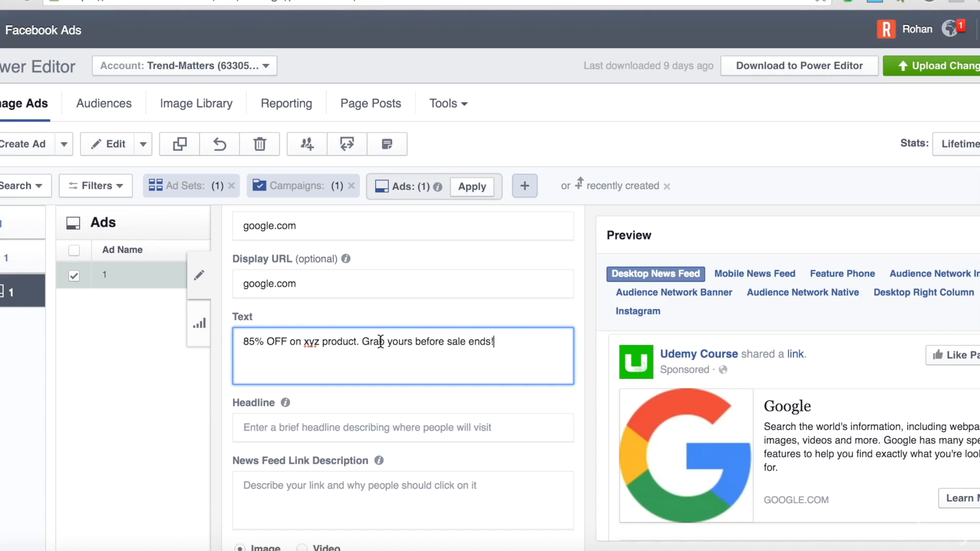
{"action": "left_click", "coordinate": [379, 314]}
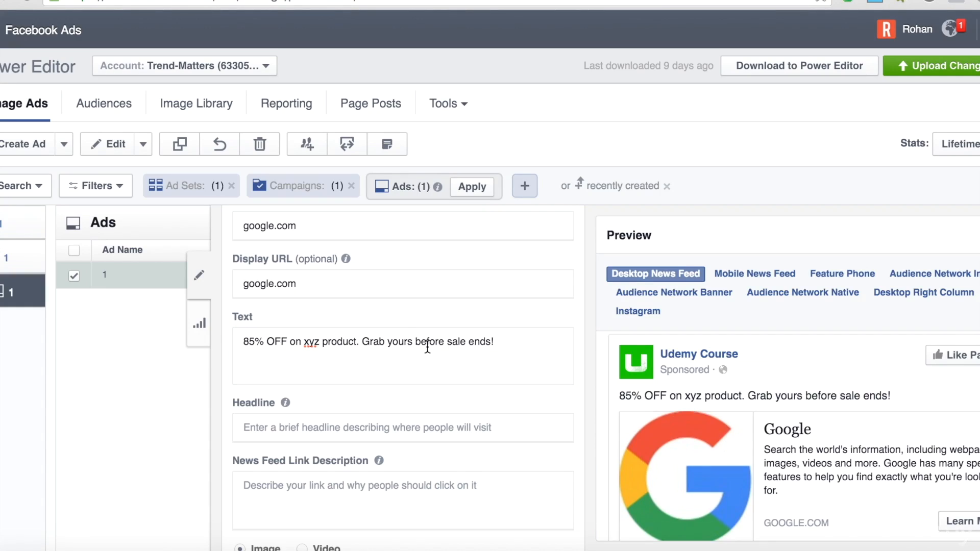
Step: Open the ad's Headline field for editing
{"action": "scroll", "coordinate": [428, 416], "scroll_direction": "down", "scroll_amount": 2}
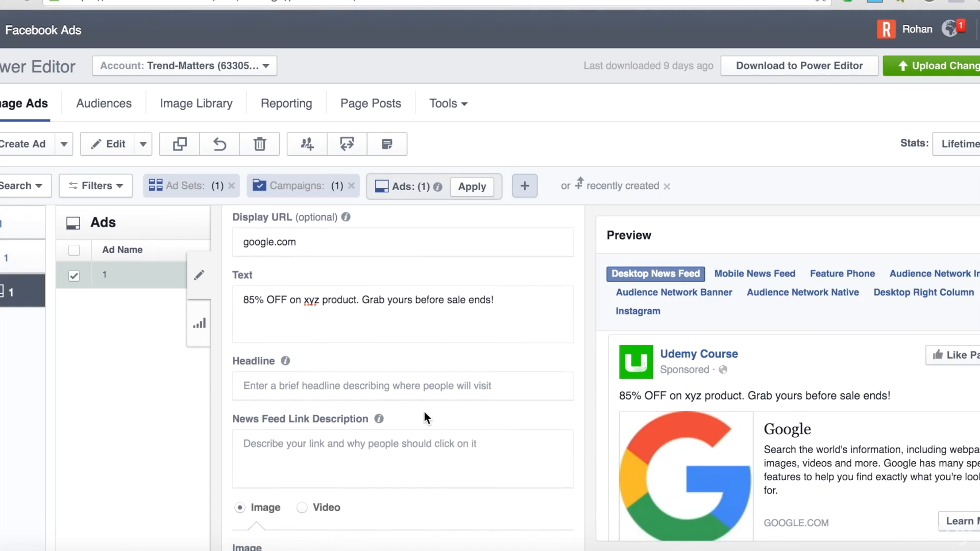
{"action": "scroll", "coordinate": [427, 419], "scroll_direction": "down", "scroll_amount": 1}
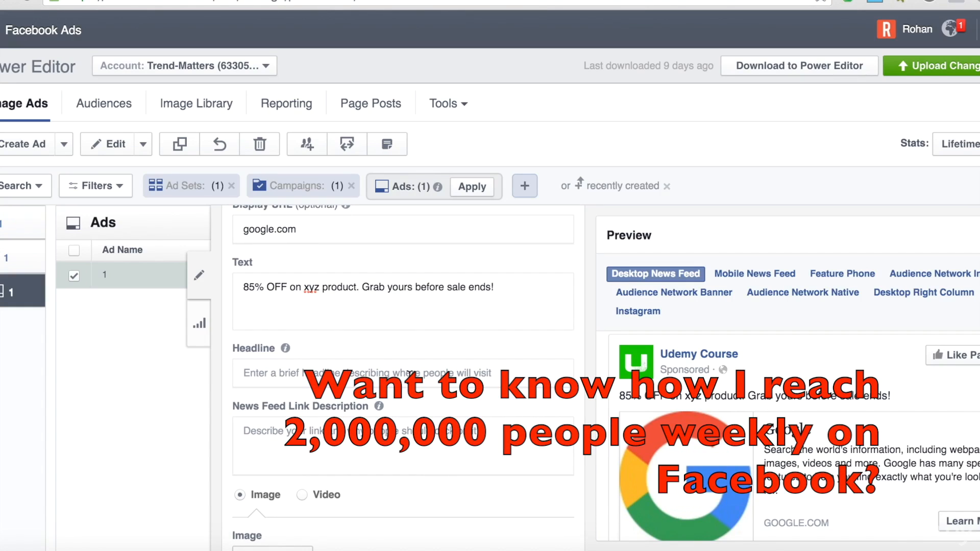
{"action": "left_click", "coordinate": [467, 373]}
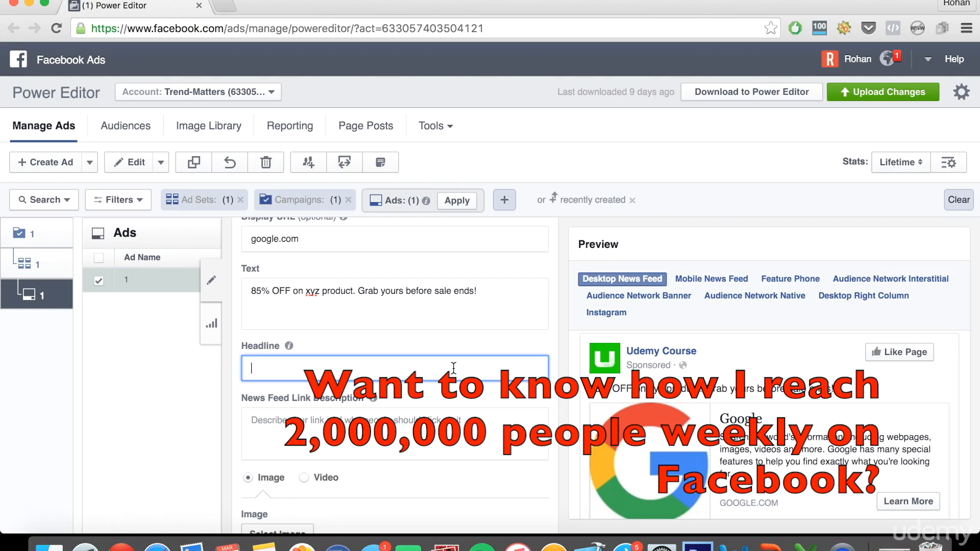